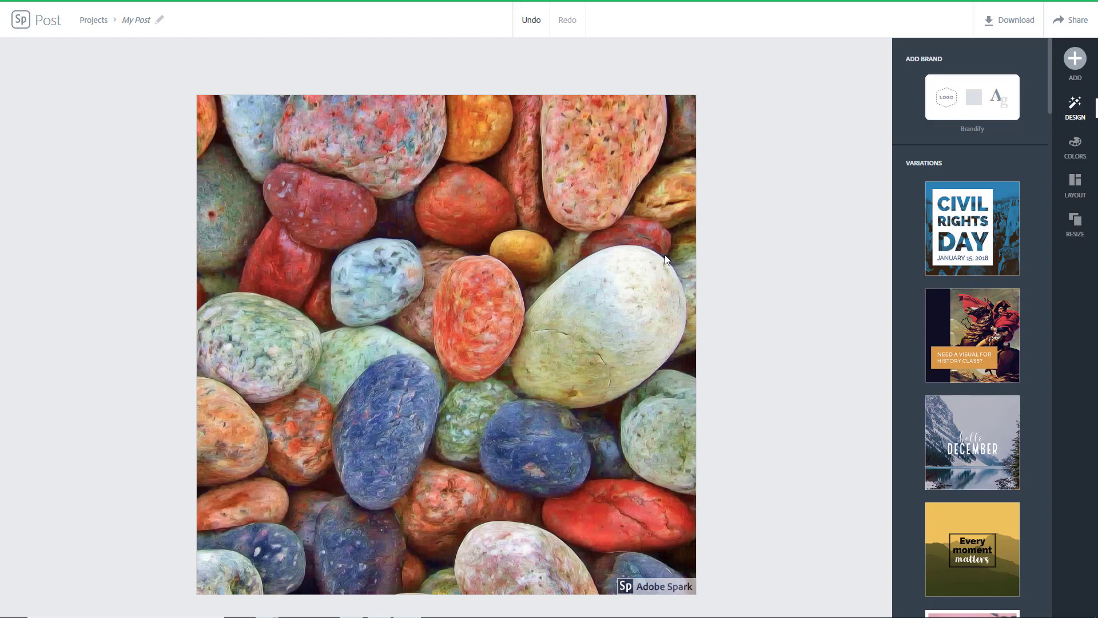
# Add the solid filled rectangle icon from the 'rectangle' icon results
pyautogui.click(1081, 61)
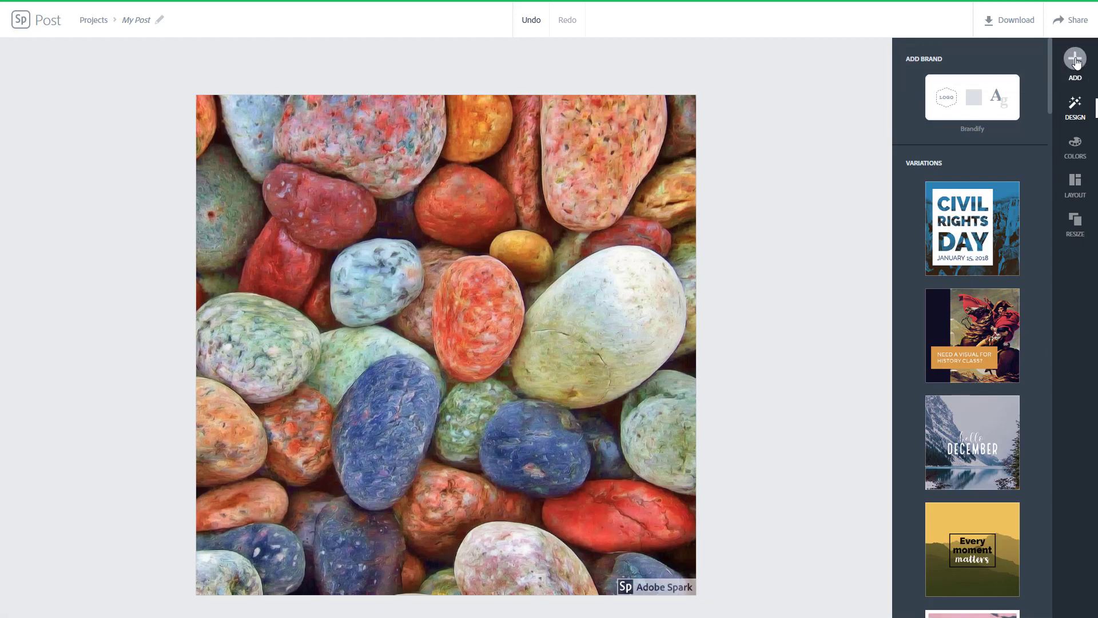
pyautogui.click(1077, 60)
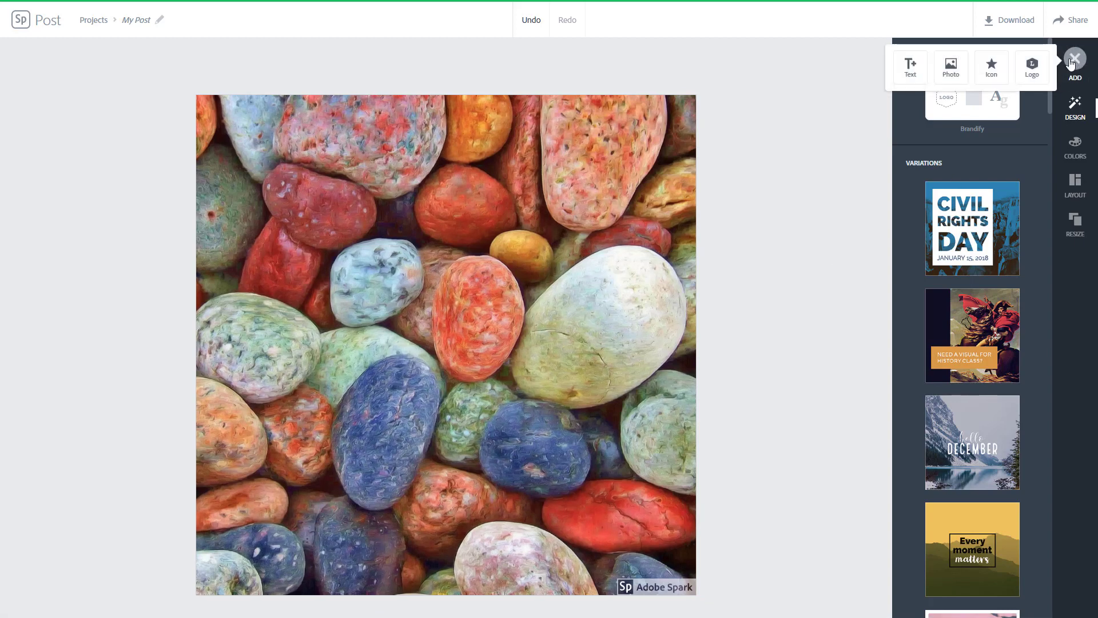
pyautogui.click(990, 69)
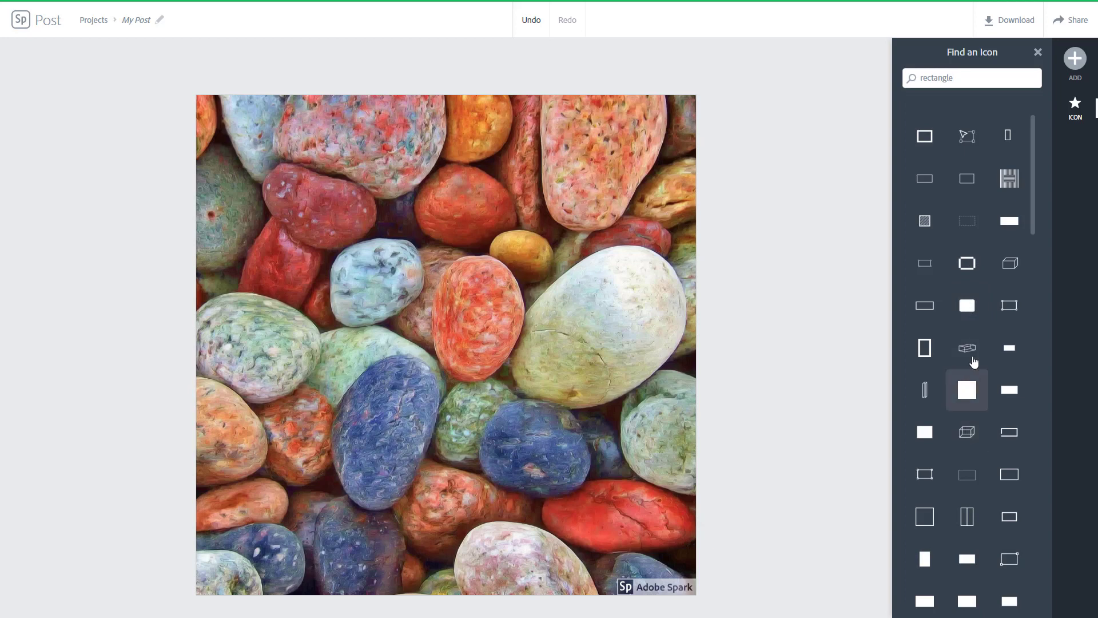
pyautogui.scroll(-5, 964, 365)
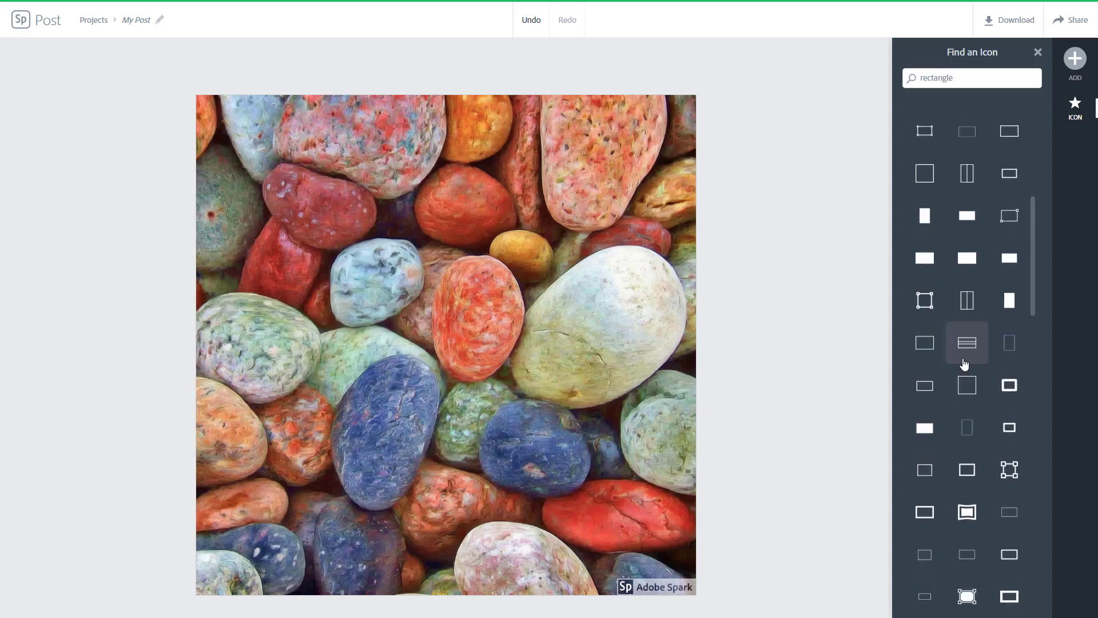
pyautogui.scroll(-5, 1003, 359)
pyautogui.scroll(5, 974, 245)
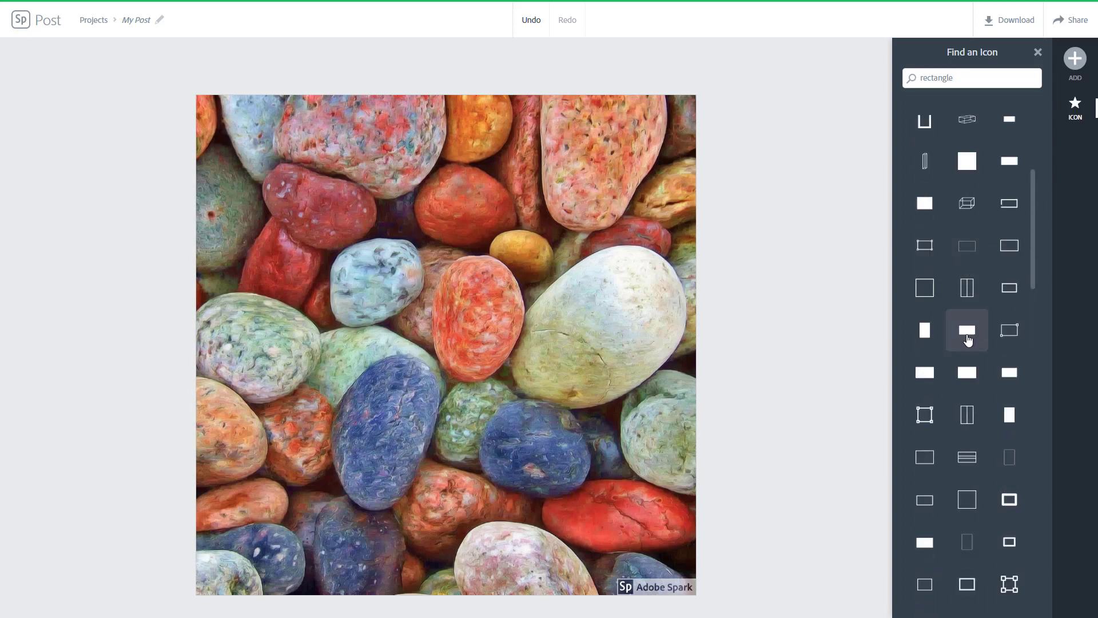
pyautogui.click(969, 339)
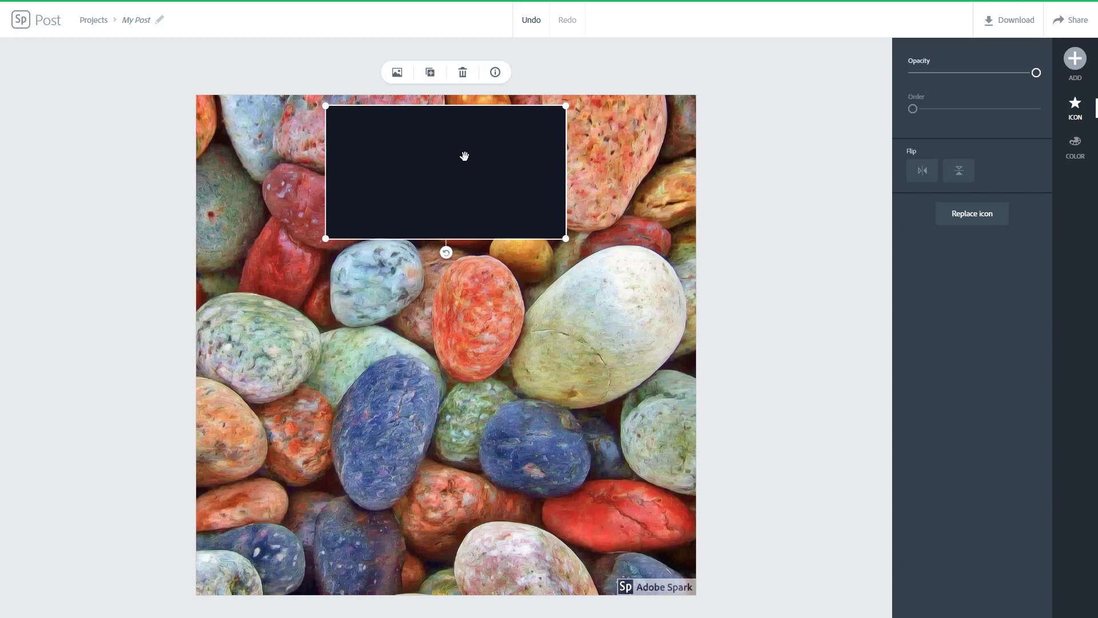
# Move and enlarge the dark rectangle to cover the centre of the pebble photo
pyautogui.moveTo(459, 206); pyautogui.dragTo(415, 295)
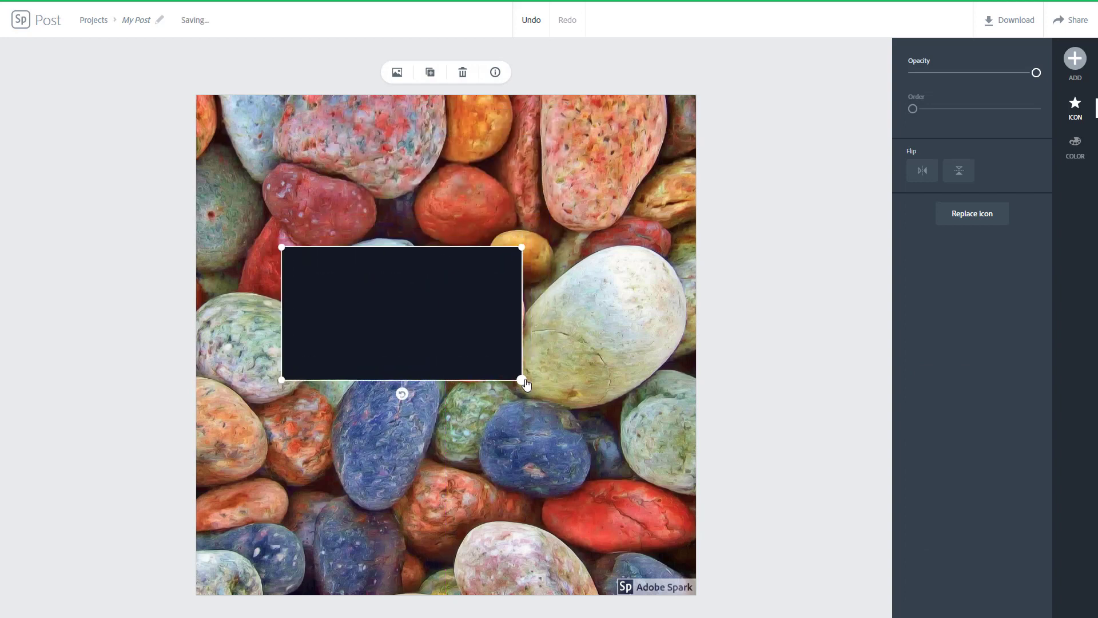
pyautogui.moveTo(522, 378); pyautogui.dragTo(649, 449)
pyautogui.moveTo(544, 402)
pyautogui.mouseDown()
pyautogui.moveTo(535, 397)
pyautogui.moveTo(545, 399)
pyautogui.mouseUp()
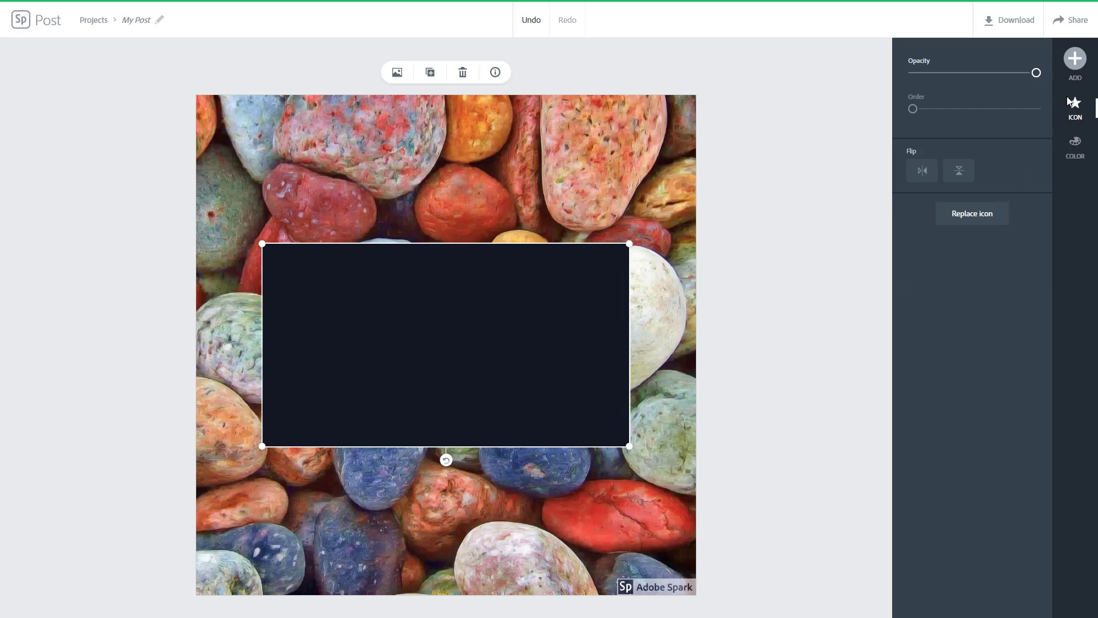
pyautogui.click(1076, 60)
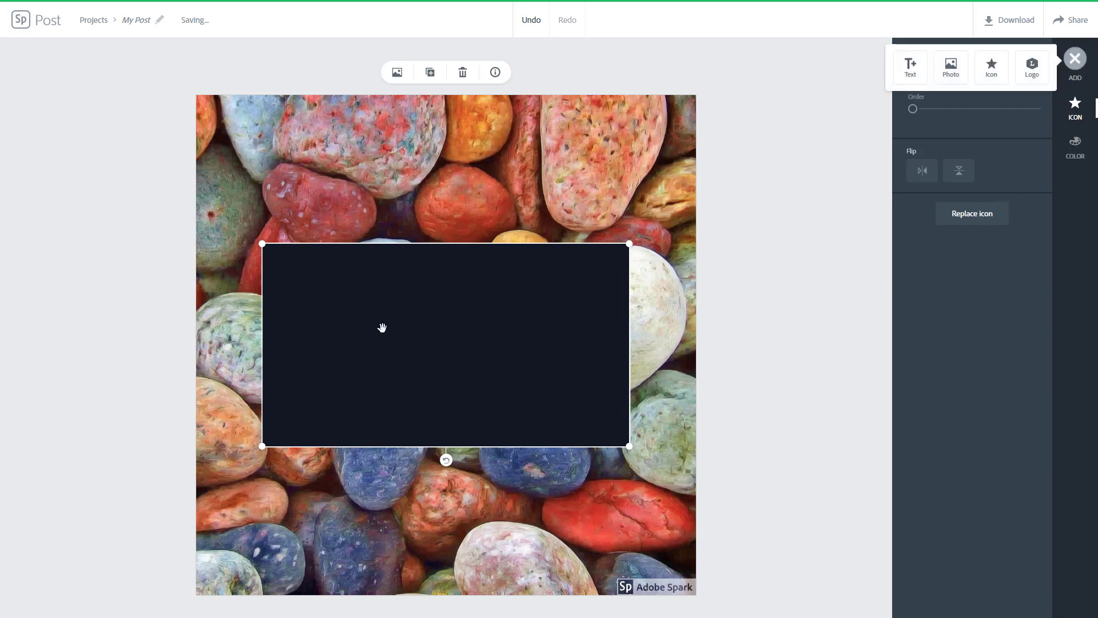
# Add the SALE text template and place it on the dark rectangle
pyautogui.click(911, 71)
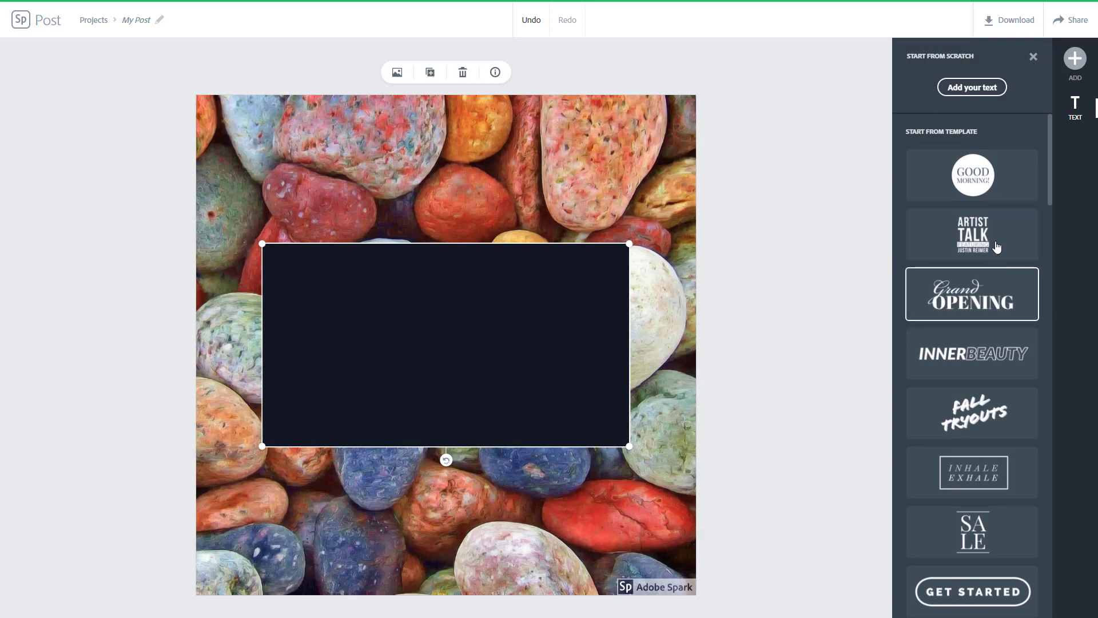
pyautogui.scroll(-5, 975, 321)
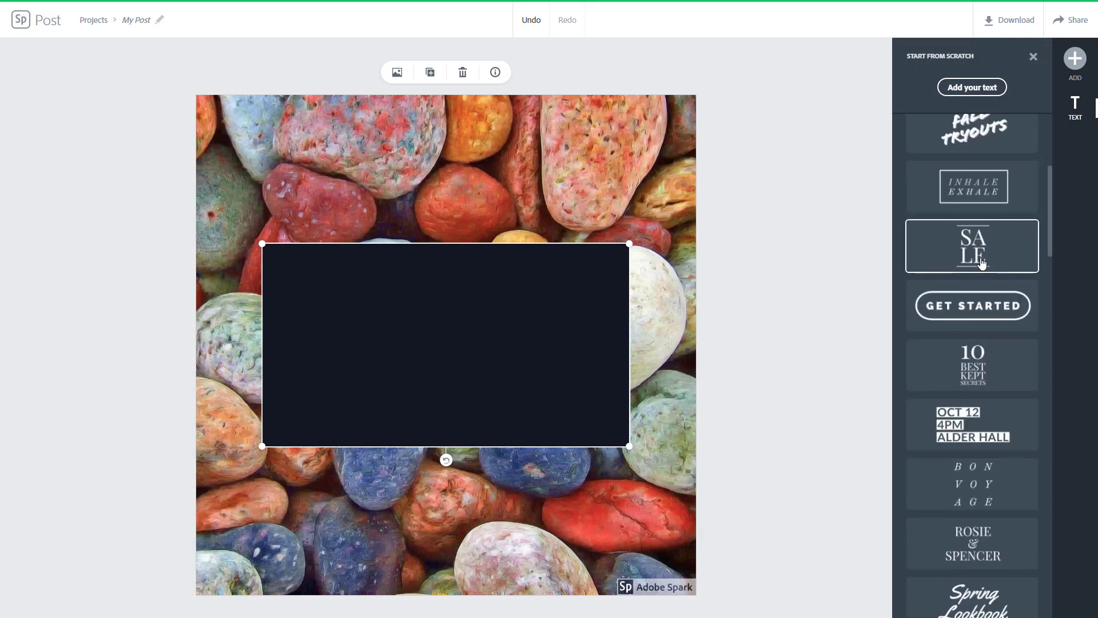
pyautogui.click(983, 263)
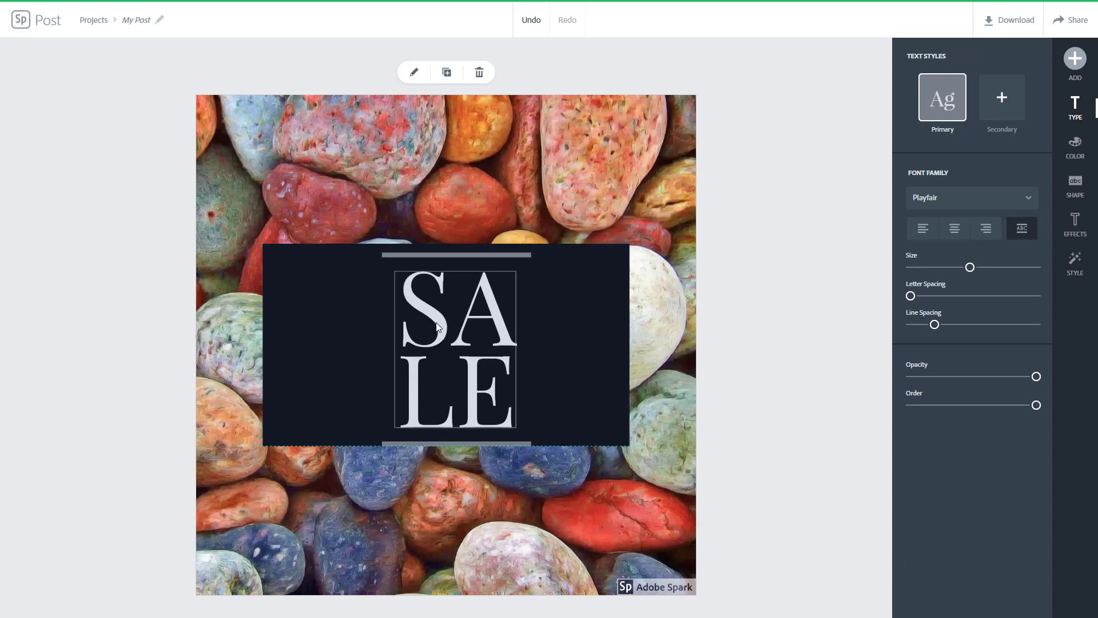
pyautogui.moveTo(437, 327); pyautogui.dragTo(431, 322)
# Shift the rectangle and the SALE text left so they line up centred
pyautogui.click(608, 255)
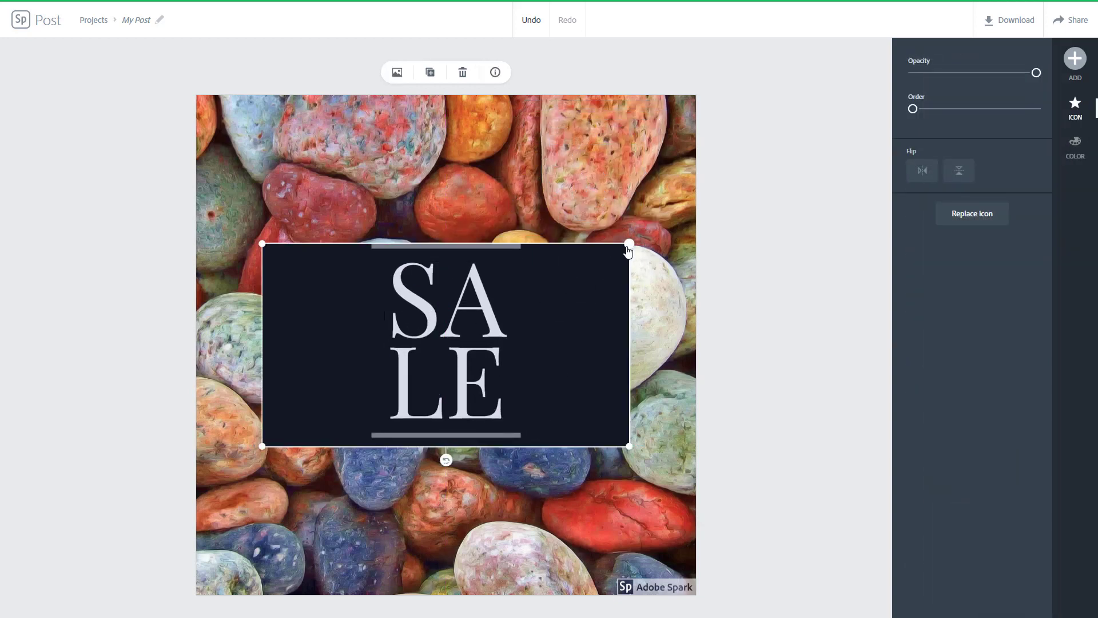
pyautogui.moveTo(594, 275); pyautogui.dragTo(524, 284)
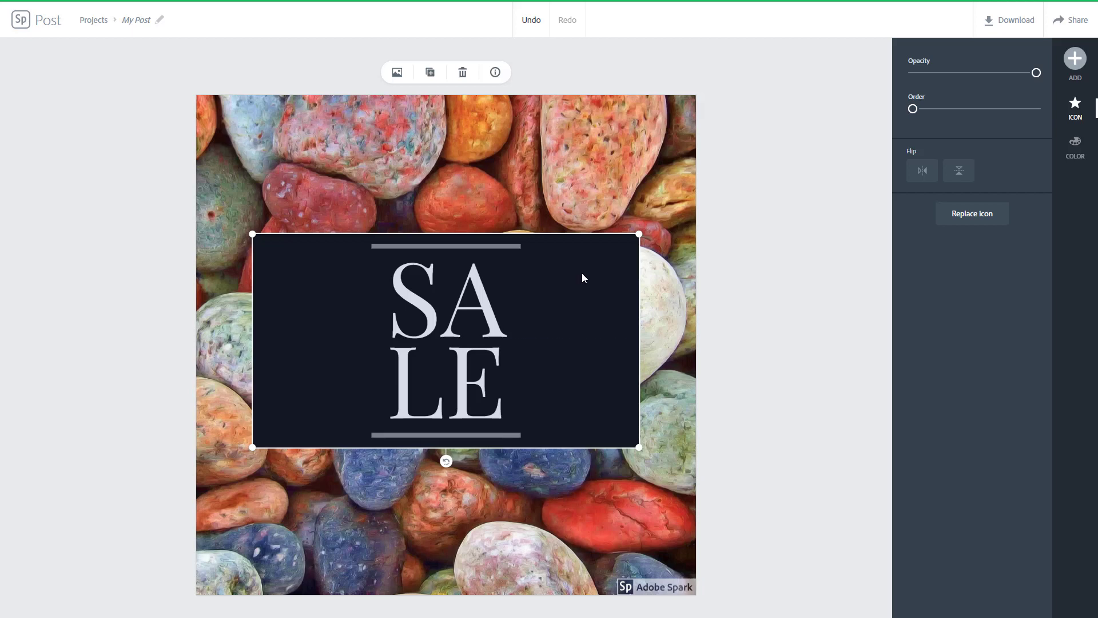
pyautogui.click(501, 316)
pyautogui.moveTo(501, 316); pyautogui.dragTo(486, 314)
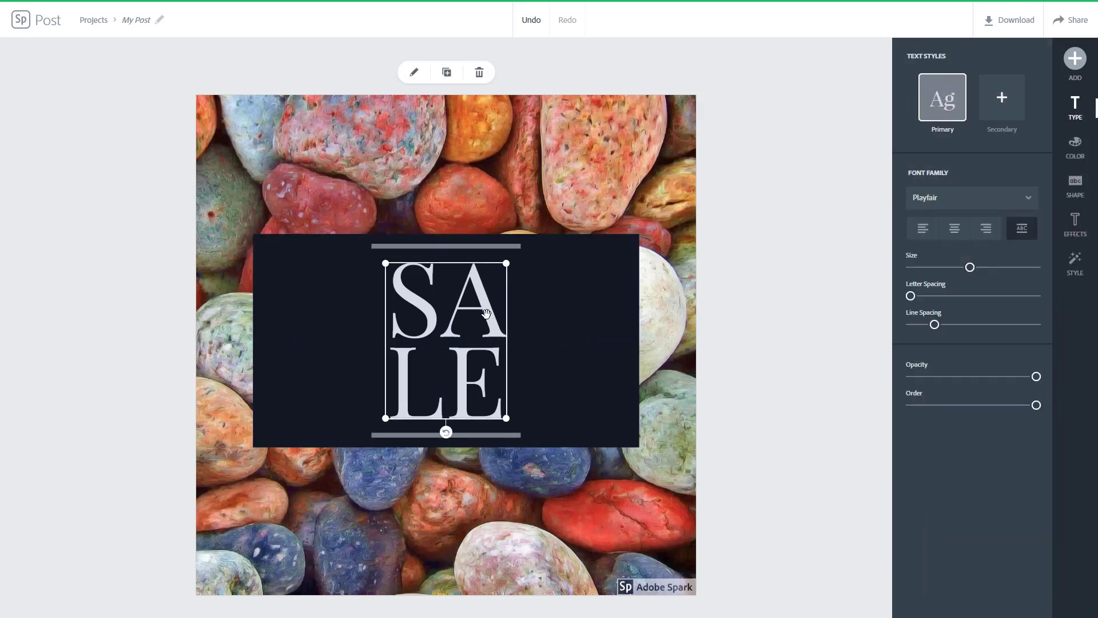
# Replace SA with TUTOR and LE with TUBE, then enlarge the title slightly
pyautogui.doubleClick(486, 314)
pyautogui.moveTo(414, 236); pyautogui.dragTo(349, 236)
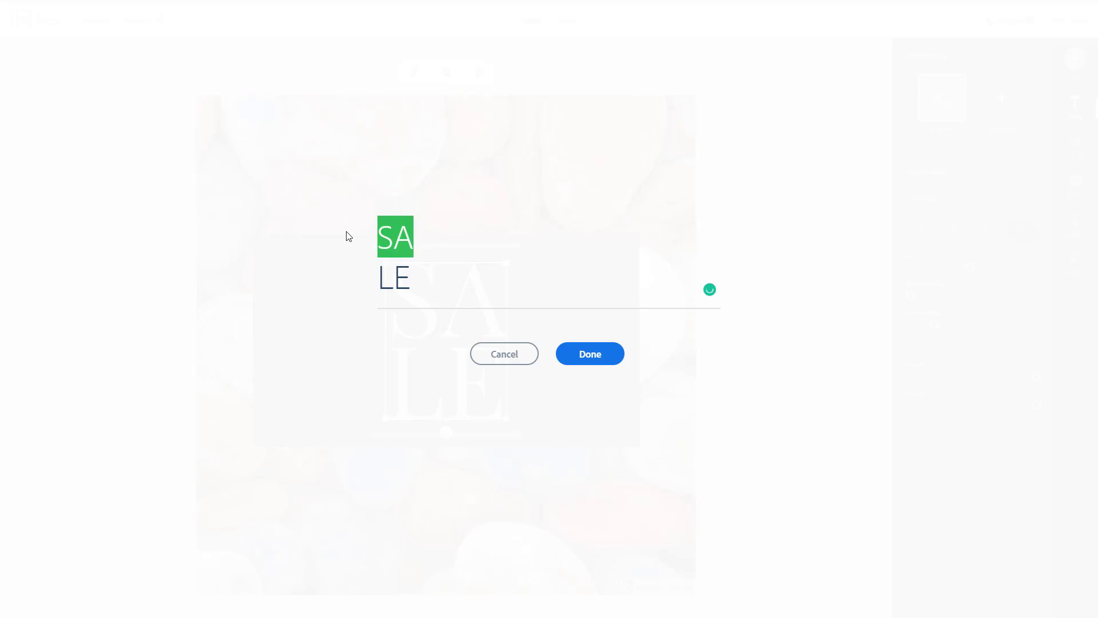
pyautogui.write('TUTOR')
pyautogui.doubleClick(391, 286)
pyautogui.write('TUBE')
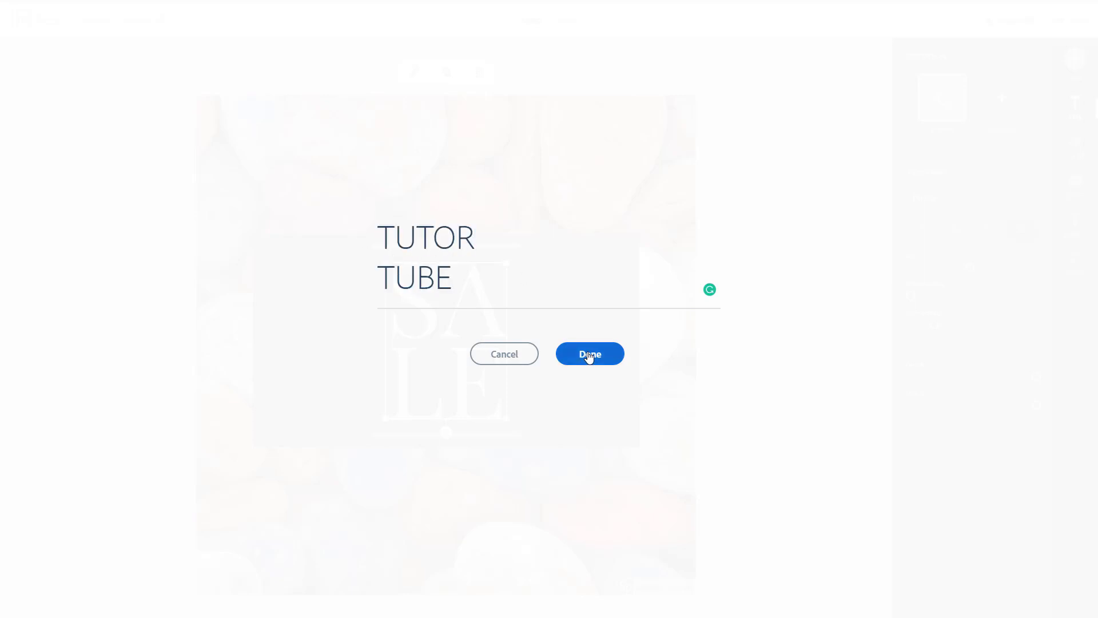
pyautogui.click(589, 355)
pyautogui.moveTo(507, 373)
pyautogui.mouseDown()
pyautogui.moveTo(575, 424)
pyautogui.moveTo(576, 410)
pyautogui.moveTo(520, 382)
pyautogui.mouseUp()
pyautogui.click(603, 374)
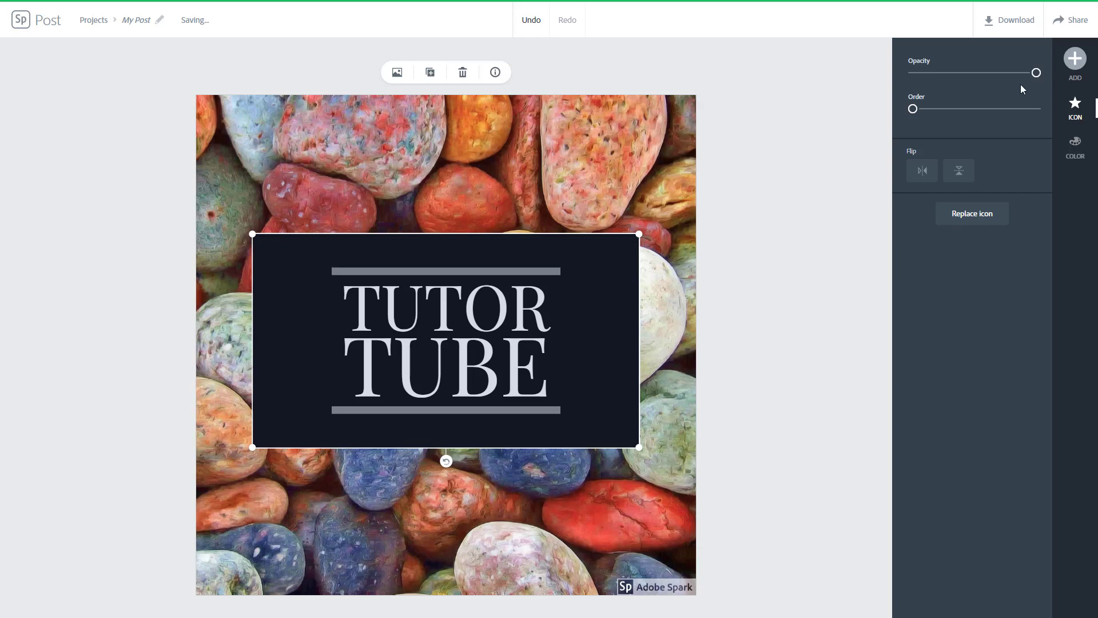
# Set the dark title box's opacity to about 75%, previewing the pebbles through it
pyautogui.moveTo(1036, 74); pyautogui.dragTo(1011, 78)
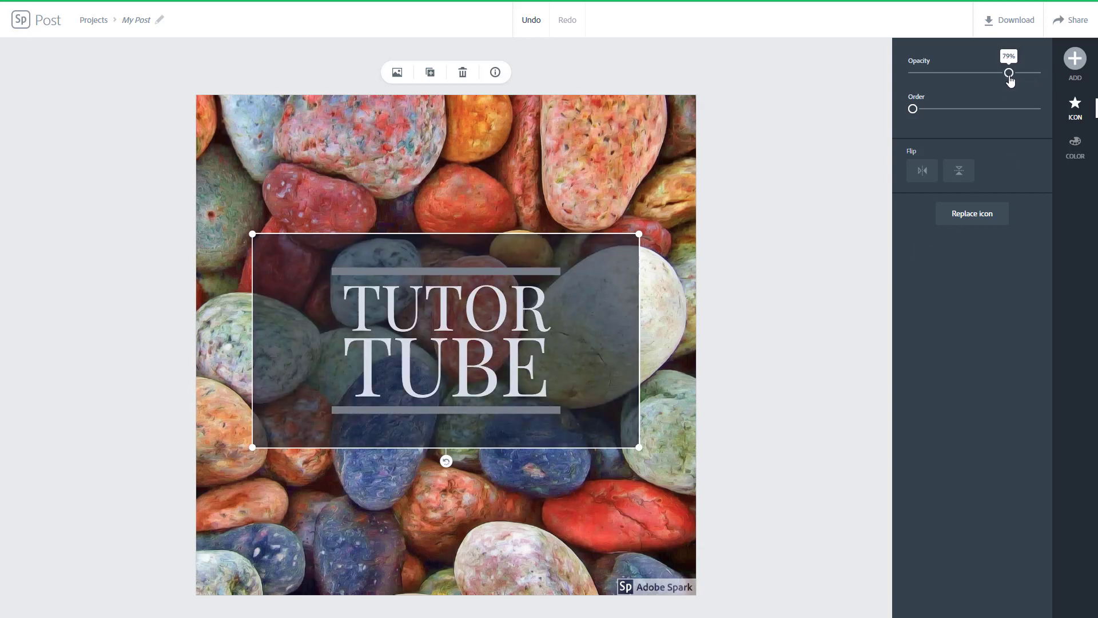
pyautogui.click(783, 236)
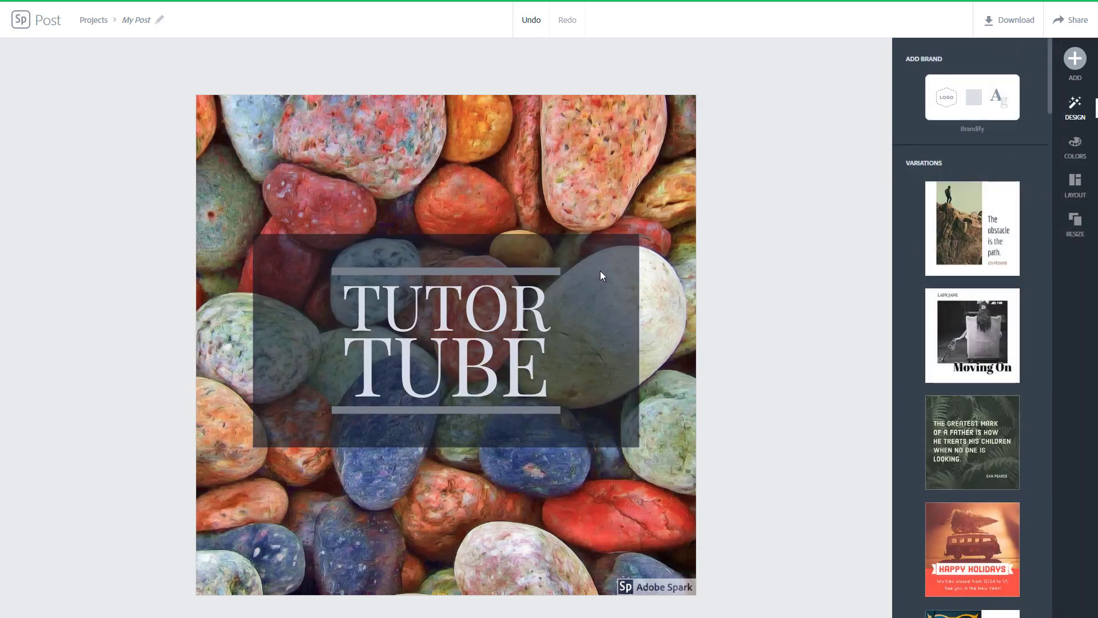
pyautogui.click(630, 270)
pyautogui.moveTo(1003, 76); pyautogui.dragTo(791, 87)
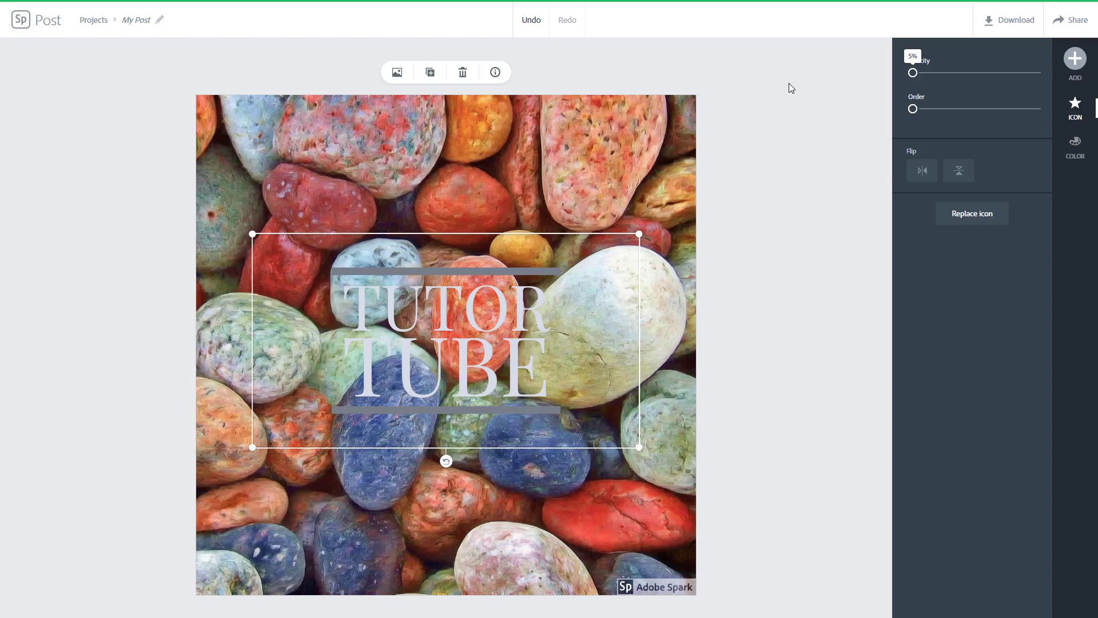
pyautogui.moveTo(913, 73); pyautogui.dragTo(1000, 98)
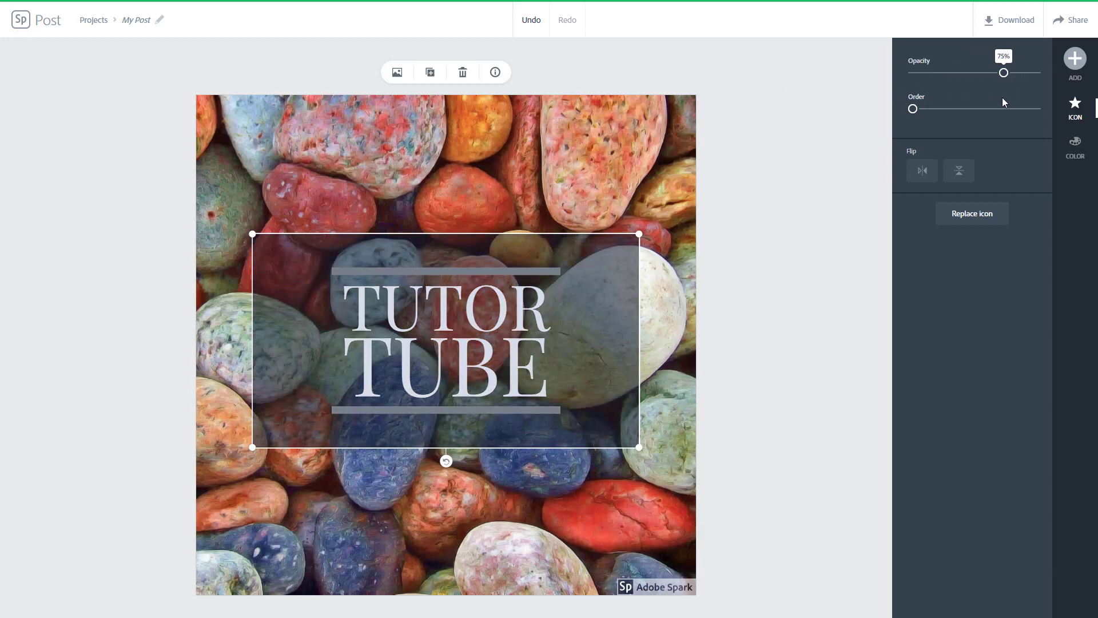
pyautogui.click(759, 169)
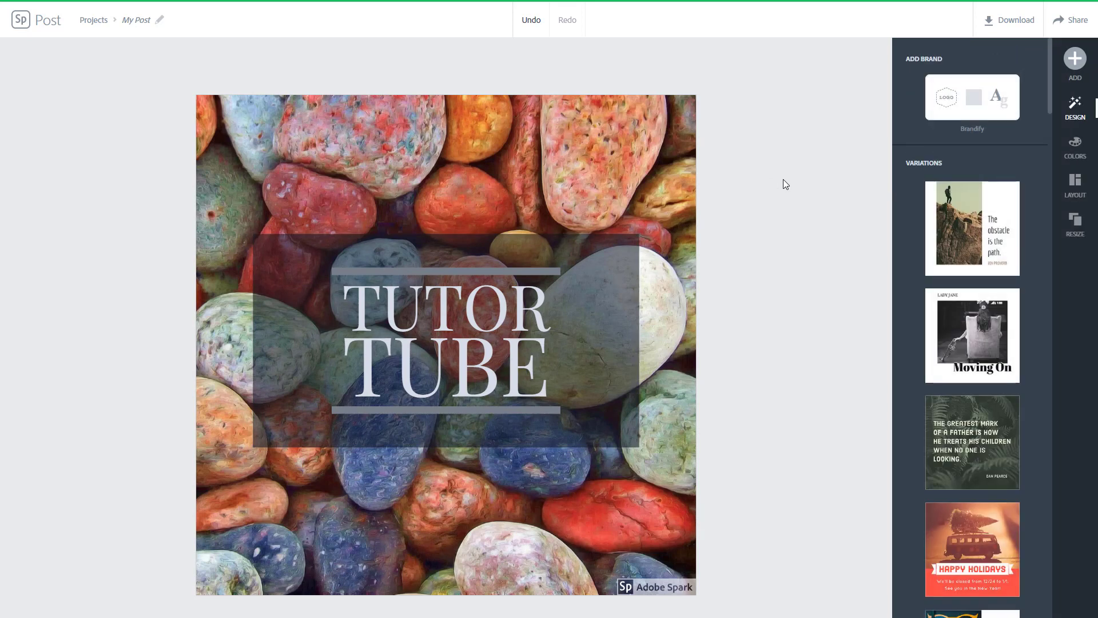
# Try white/blue, red/blue, white/red, cyan and bright blue colour pairings on the title
pyautogui.click(506, 289)
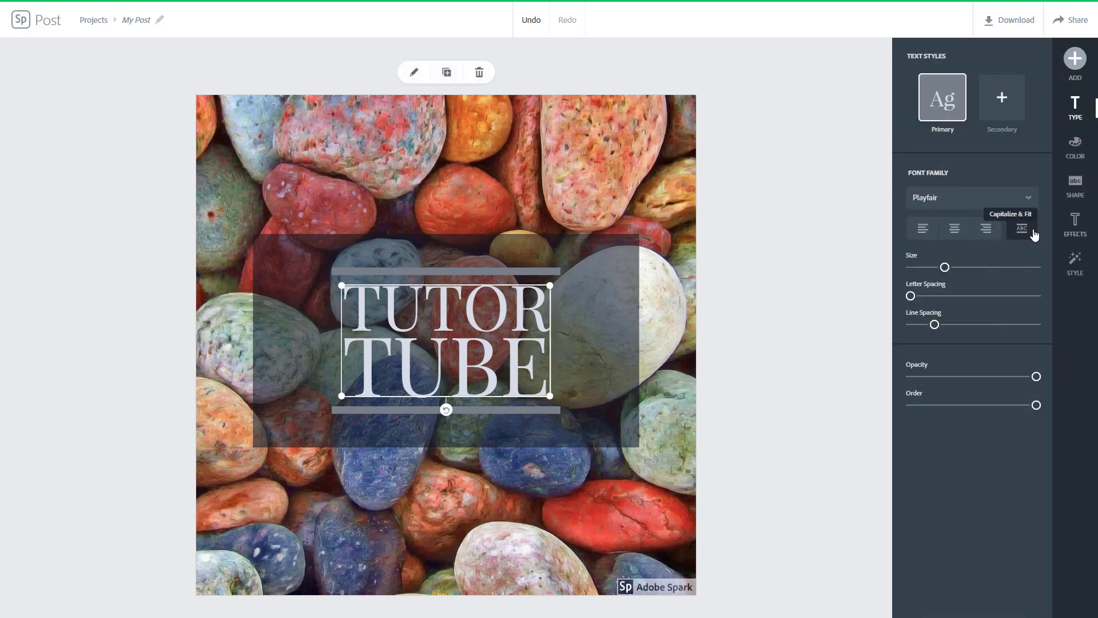
pyautogui.click(1081, 146)
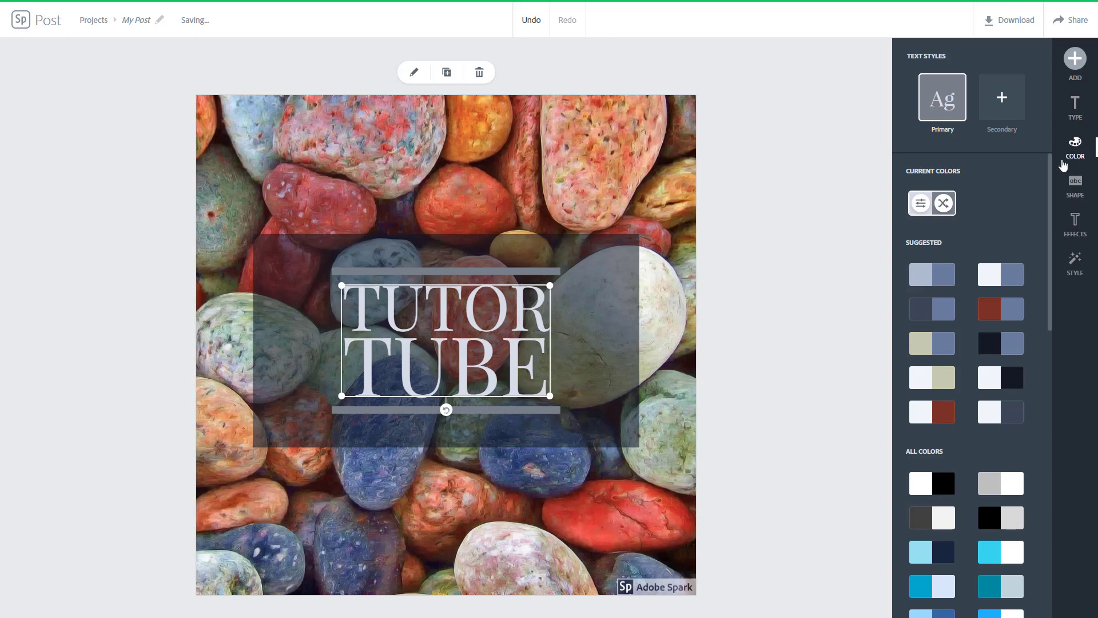
pyautogui.click(993, 278)
pyautogui.click(1002, 318)
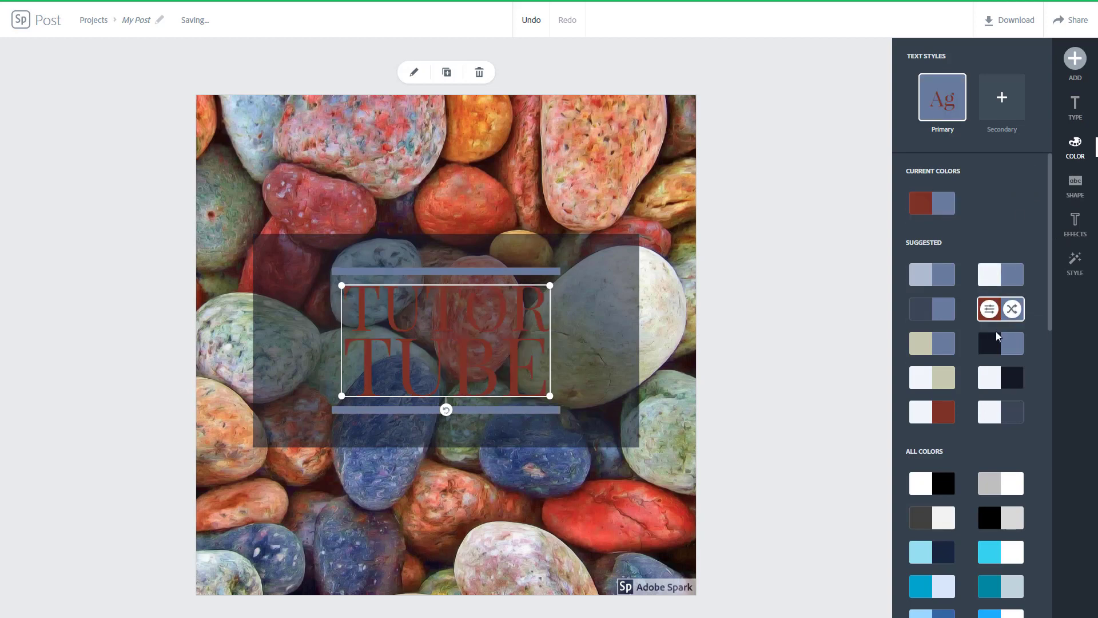
pyautogui.click(937, 416)
pyautogui.scroll(-2, 939, 420)
pyautogui.click(1001, 440)
pyautogui.scroll(-2, 1007, 426)
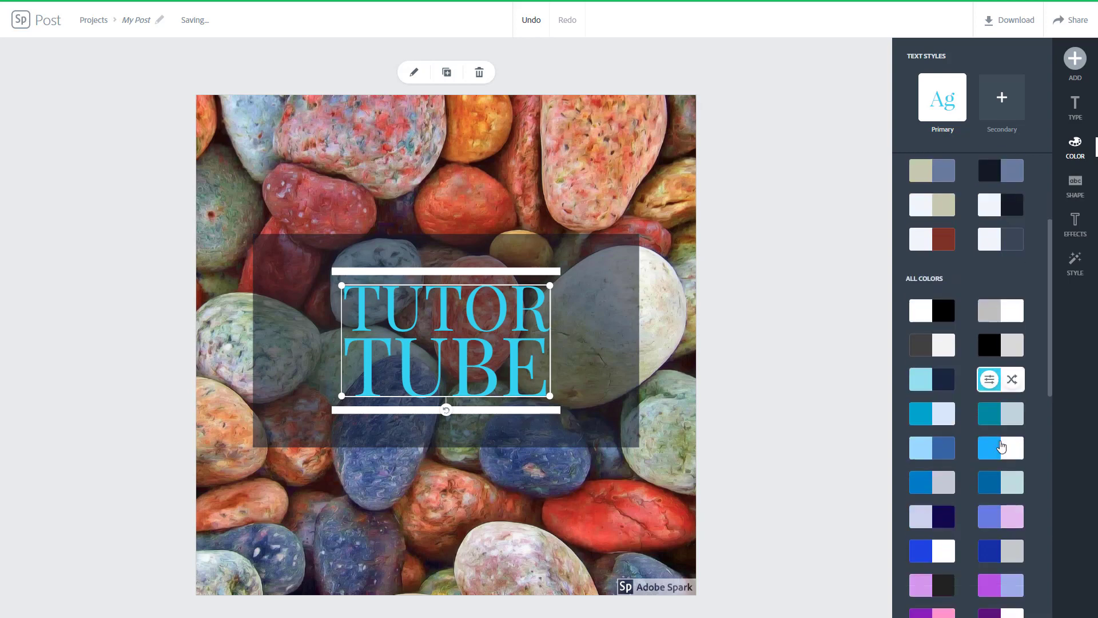
pyautogui.click(1012, 395)
# Try a dark red/pink pairing, then settle on the grey and white swatch
pyautogui.scroll(-2, 1012, 401)
pyautogui.scroll(-3, 1011, 403)
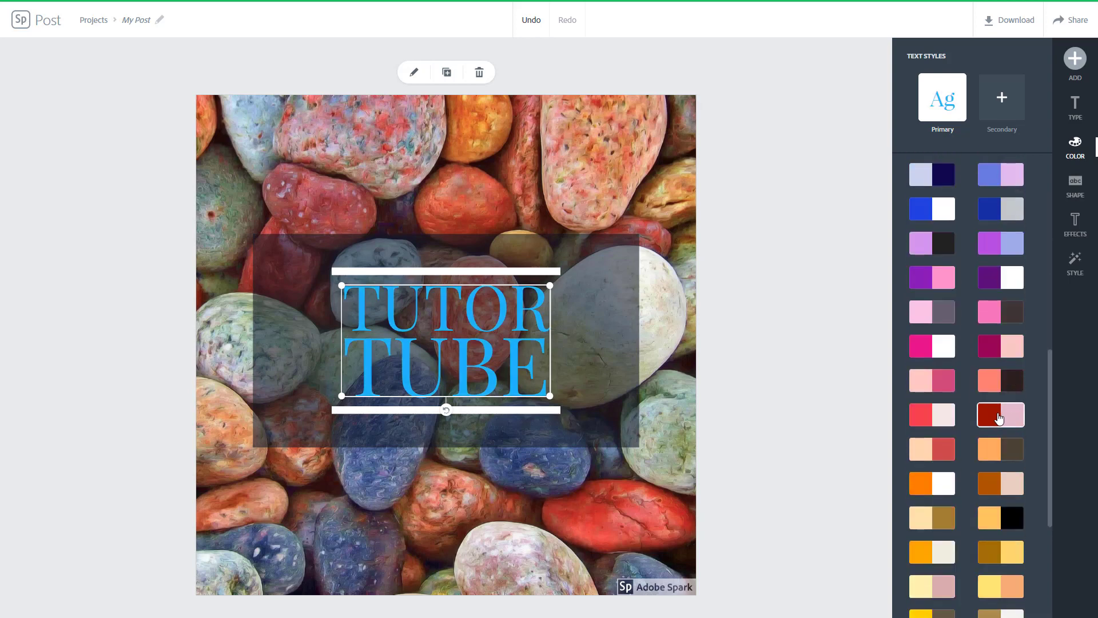
pyautogui.click(1001, 414)
pyautogui.scroll(1, 1003, 396)
pyautogui.scroll(8, 1003, 379)
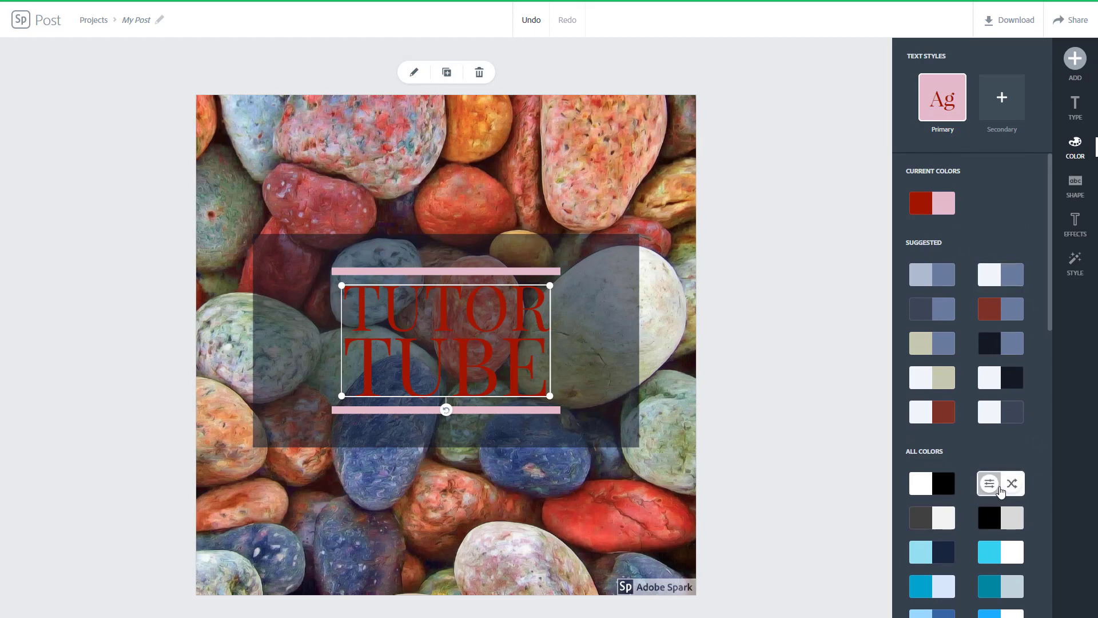
pyautogui.click(1010, 486)
pyautogui.click(840, 278)
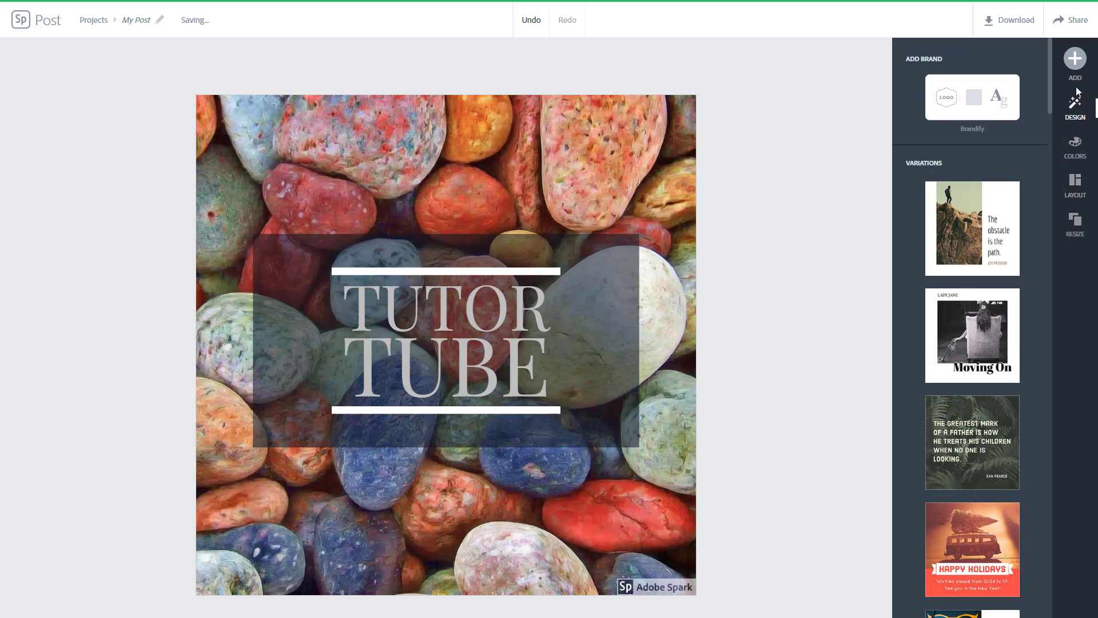
# Add the plain rectangle outline icon from the rectangle search
pyautogui.click(1078, 62)
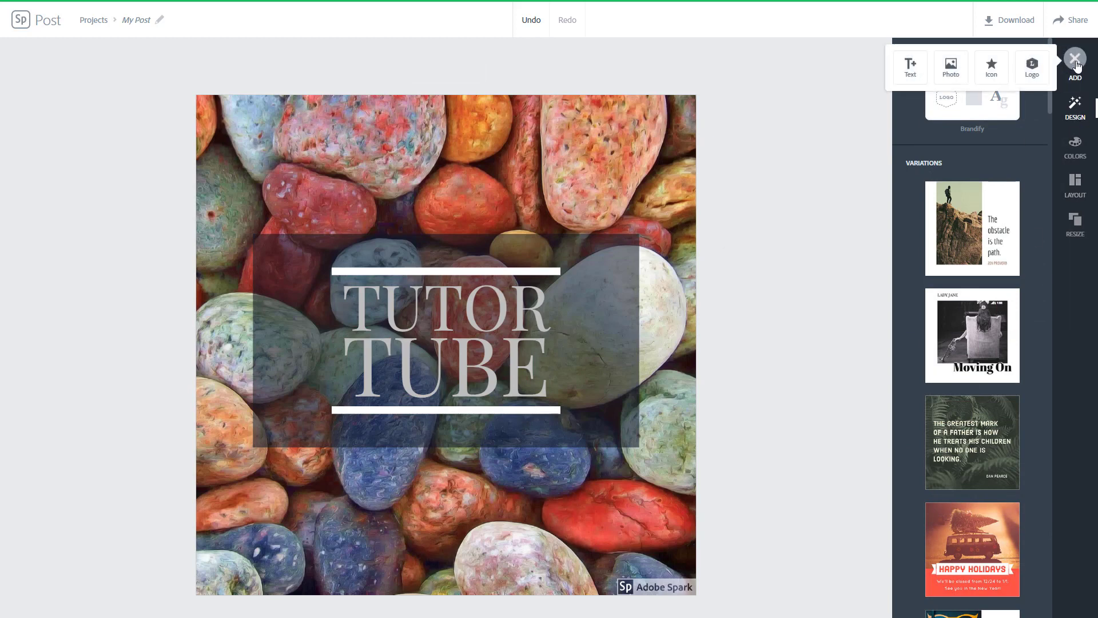
pyautogui.click(991, 69)
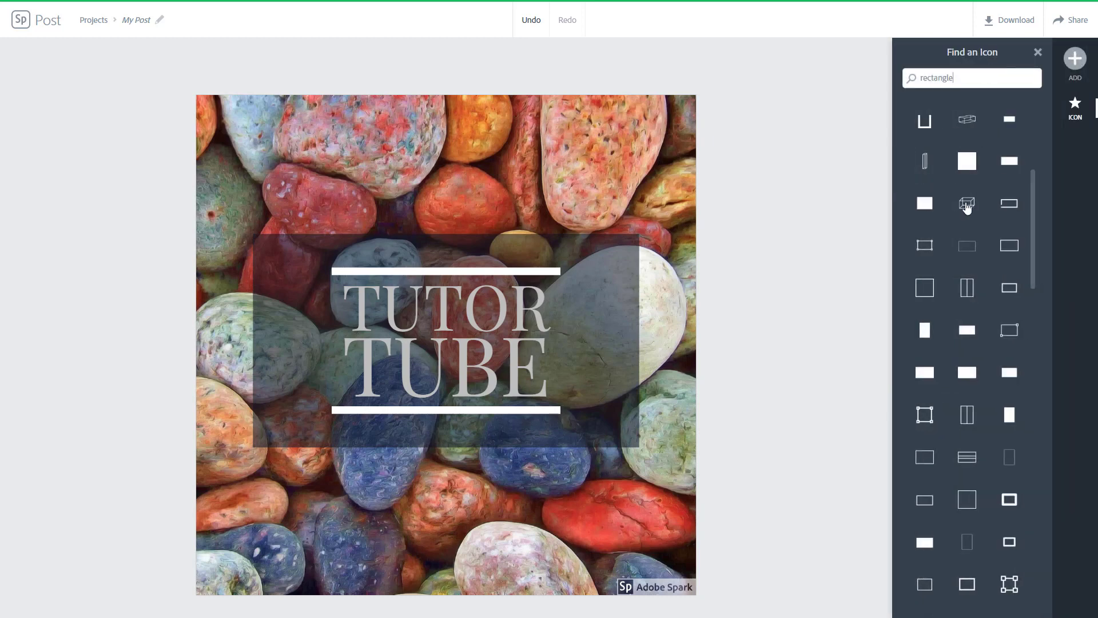
pyautogui.click(1010, 245)
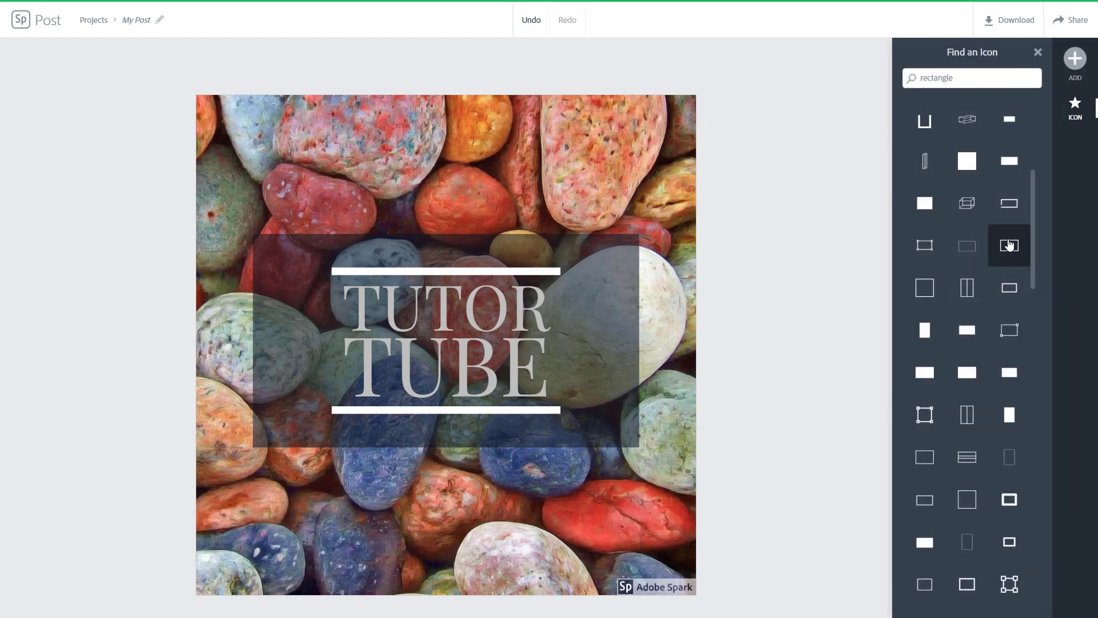
# Enlarge and centre the outline around TUTOR TUBE at about 66% opacity
pyautogui.moveTo(555, 244); pyautogui.dragTo(754, 436)
pyautogui.moveTo(673, 374); pyautogui.dragTo(560, 464)
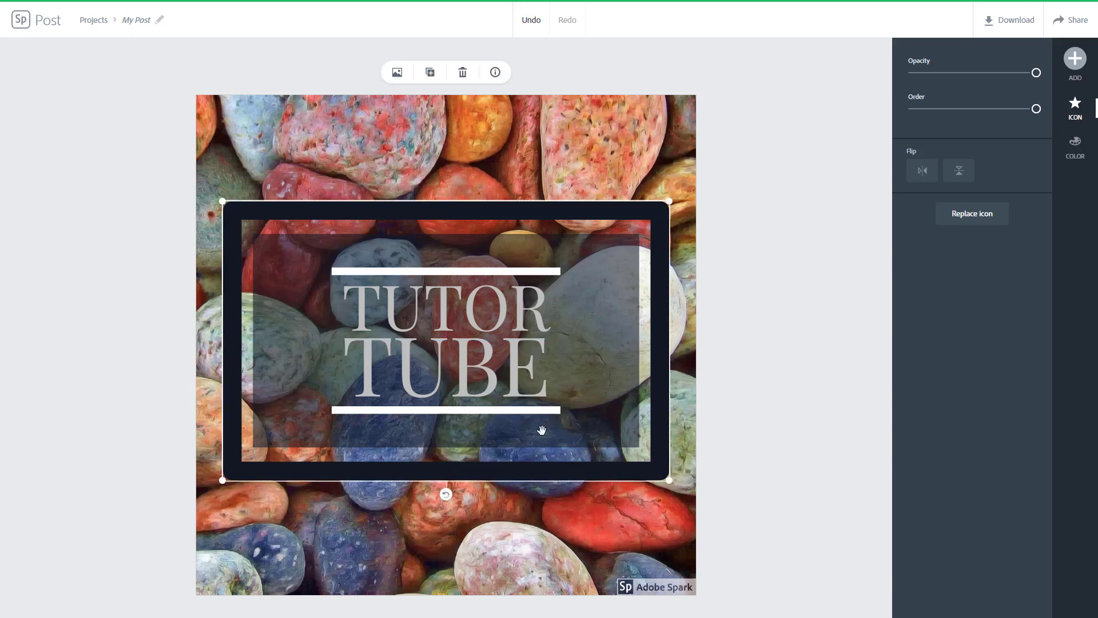
pyautogui.moveTo(1037, 72); pyautogui.dragTo(992, 82)
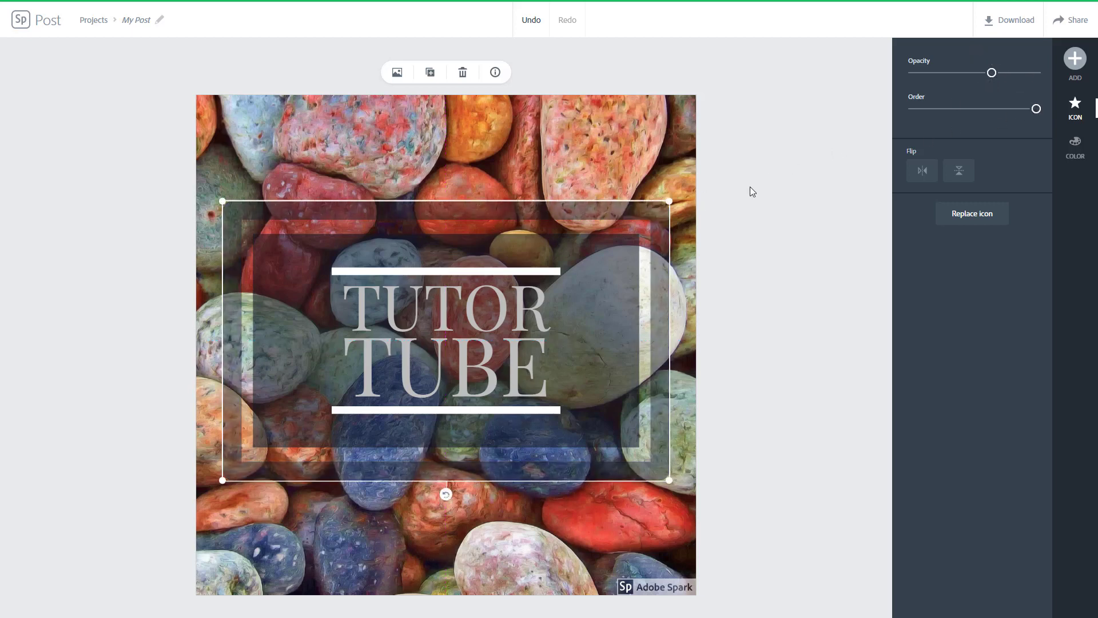
pyautogui.click(742, 219)
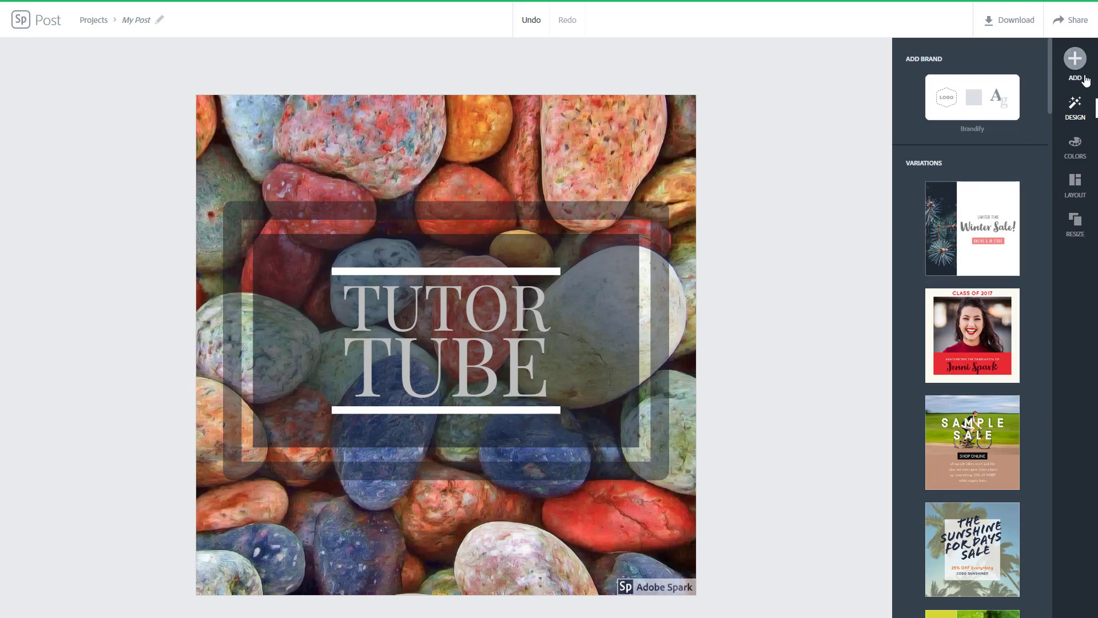
# Add the striped rectangle icon from the rectangle icon results
pyautogui.click(1070, 68)
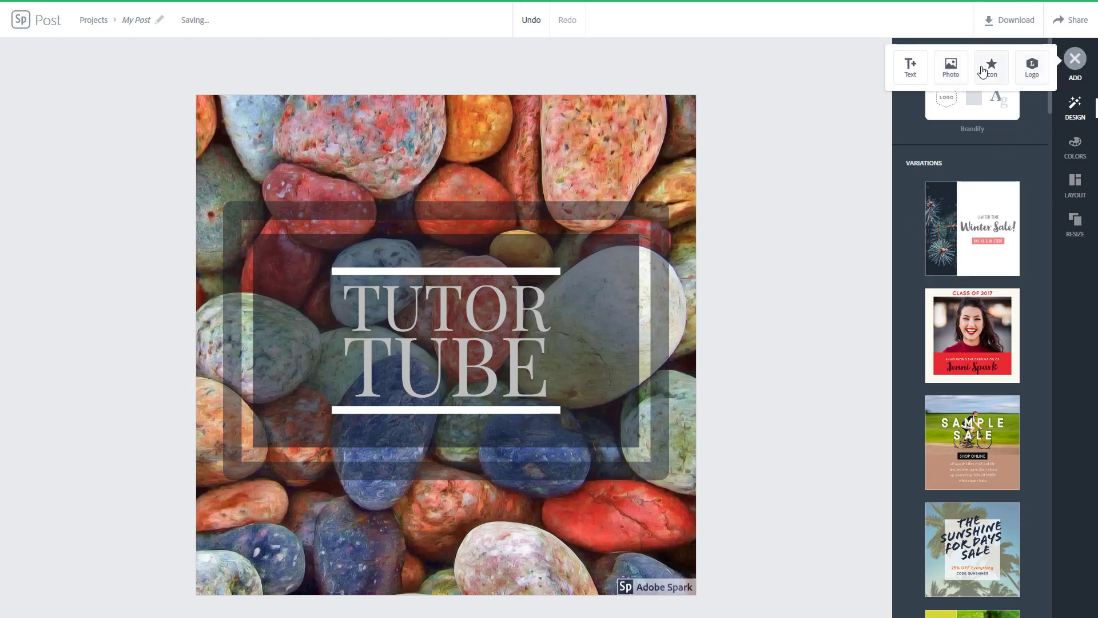
pyautogui.click(994, 73)
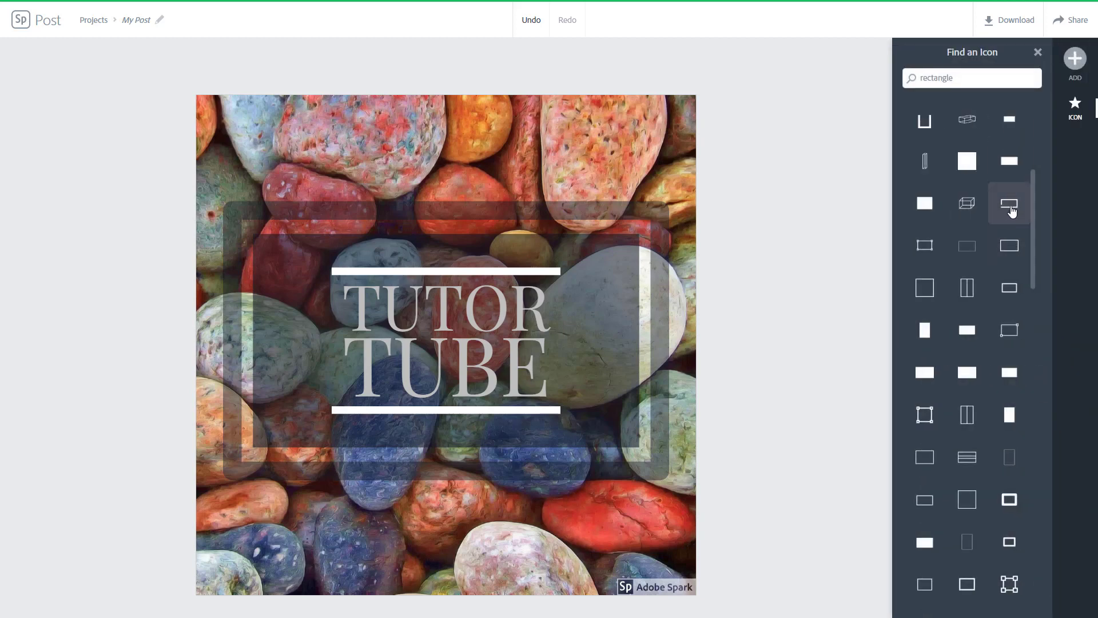
pyautogui.scroll(-8, 972, 309)
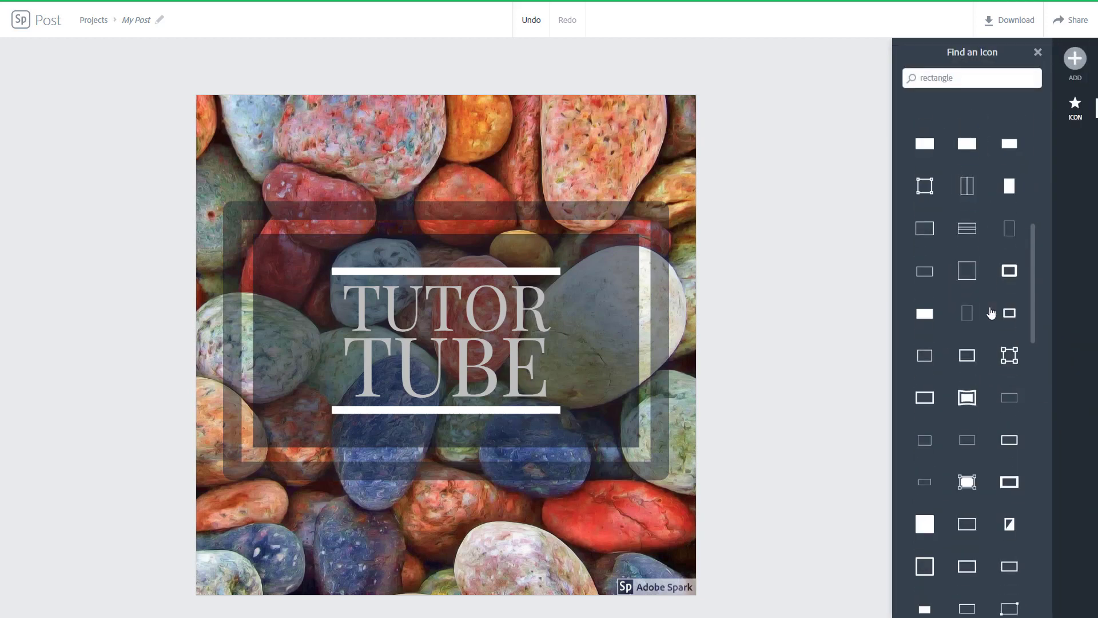
pyautogui.scroll(8, 991, 313)
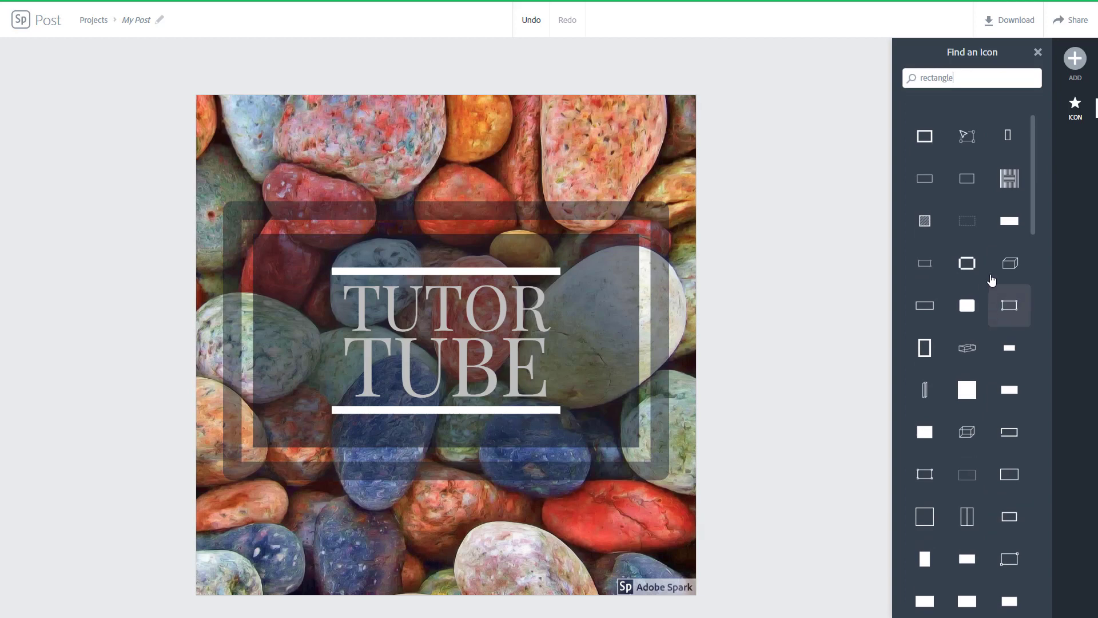
pyautogui.click(1011, 182)
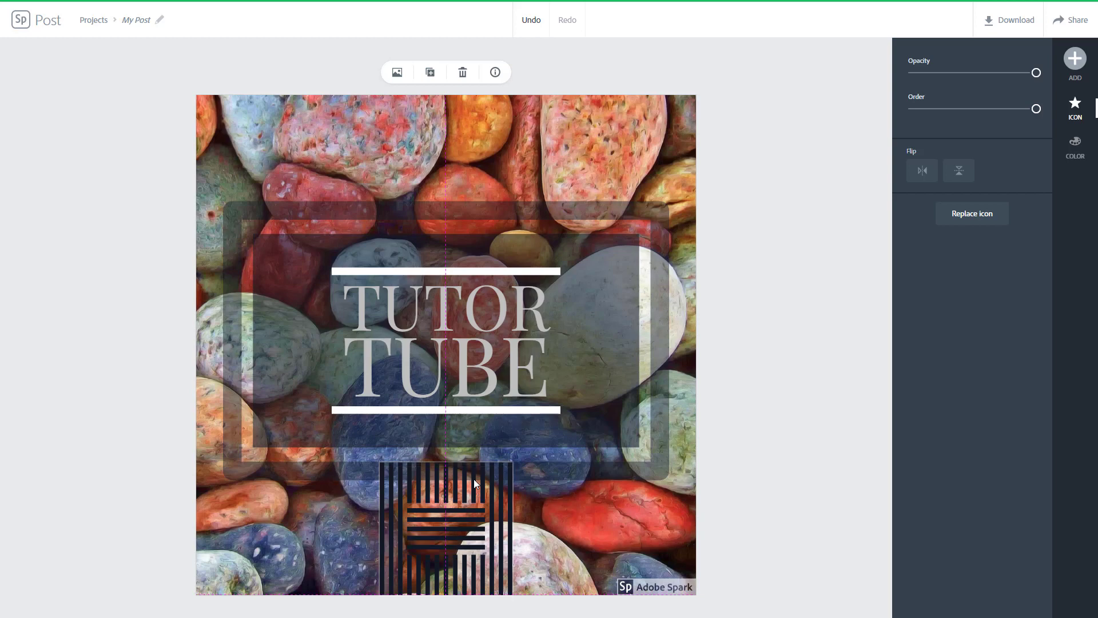
# Duplicate the striped icon to the top edge, shrink it, and delete the lower one
pyautogui.moveTo(474, 479); pyautogui.dragTo(493, 486)
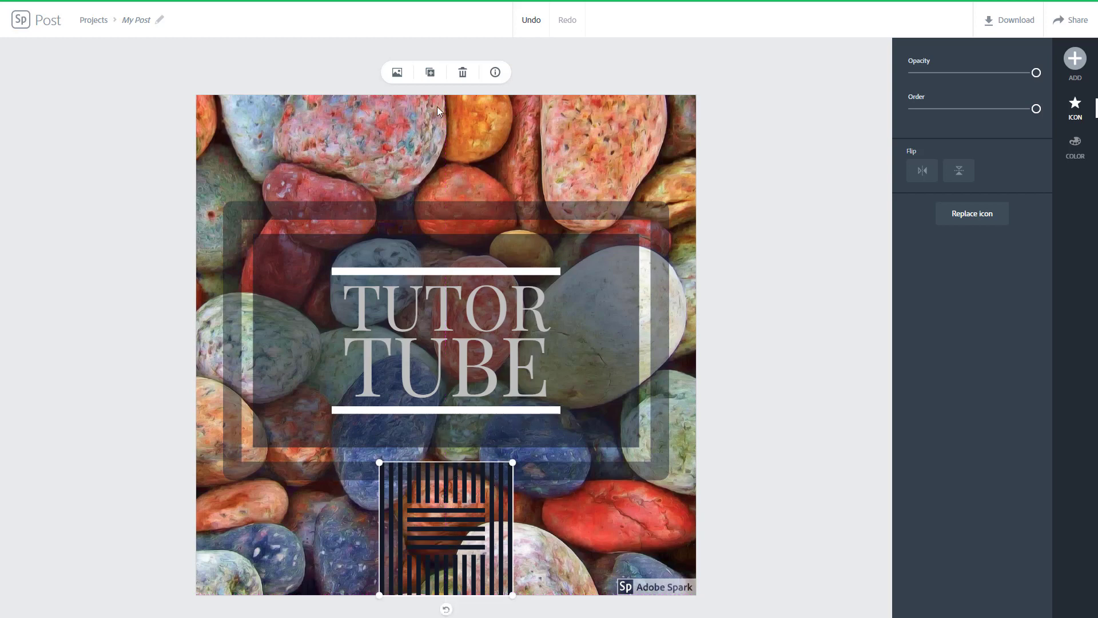
pyautogui.click(431, 75)
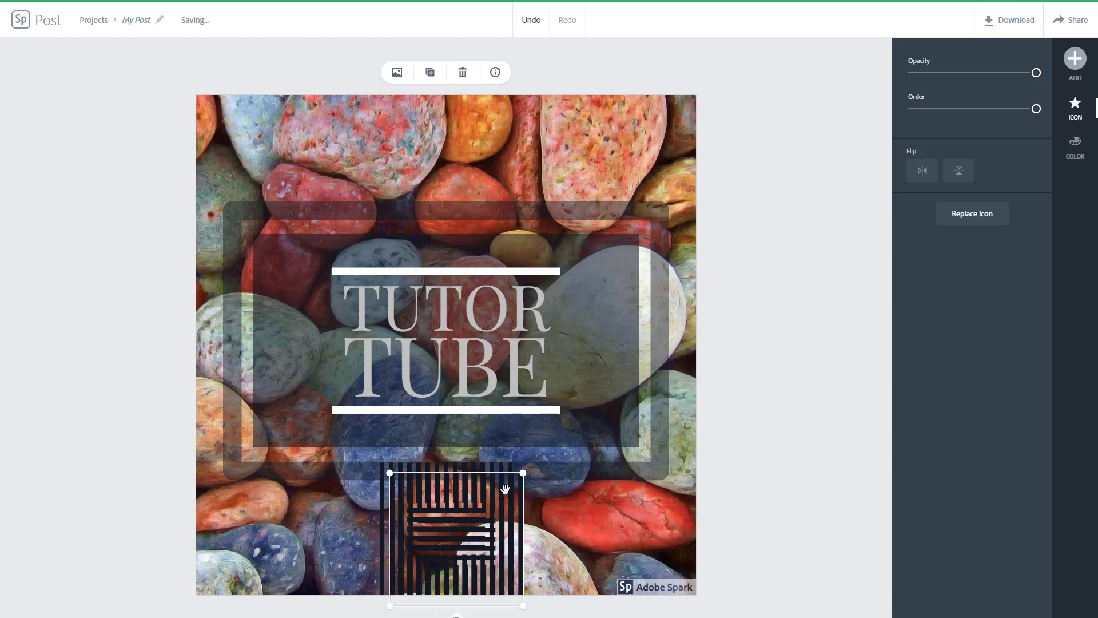
pyautogui.moveTo(511, 489); pyautogui.dragTo(487, 112)
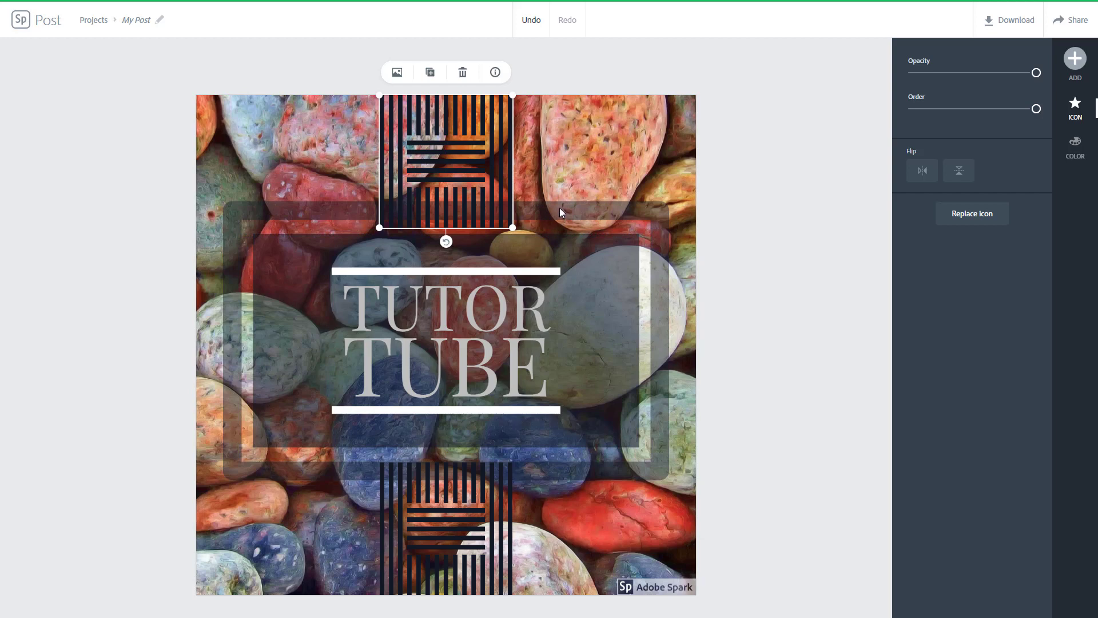
pyautogui.moveTo(513, 229); pyautogui.dragTo(488, 191)
pyautogui.click(478, 484)
pyautogui.press('Delete')
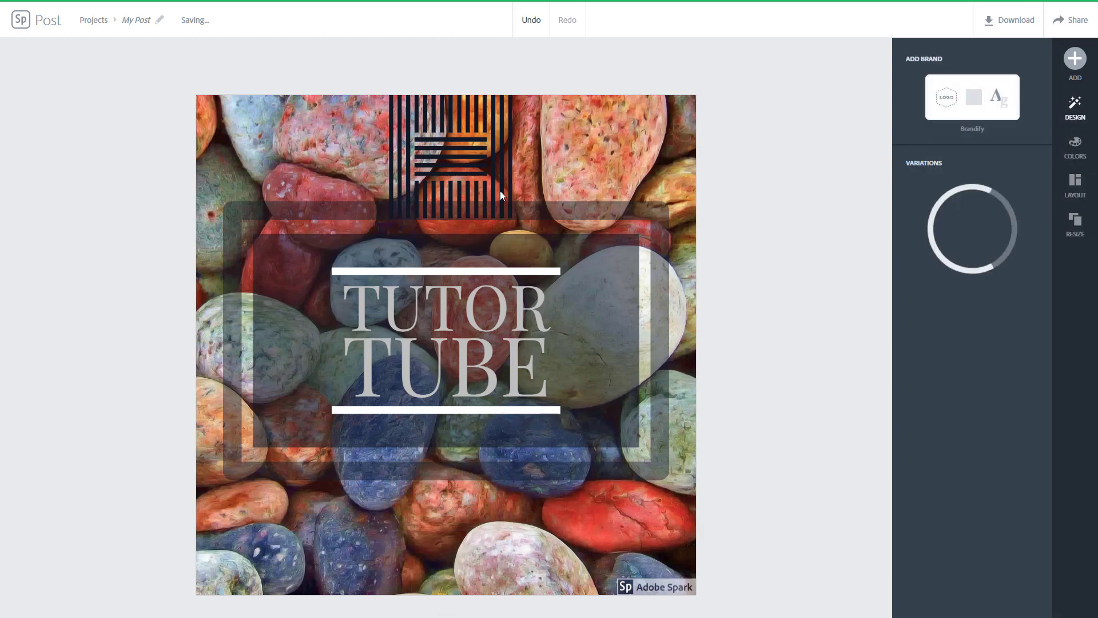
# Duplicate the top striped icon down to the bottom edge
pyautogui.click(499, 190)
pyautogui.click(430, 72)
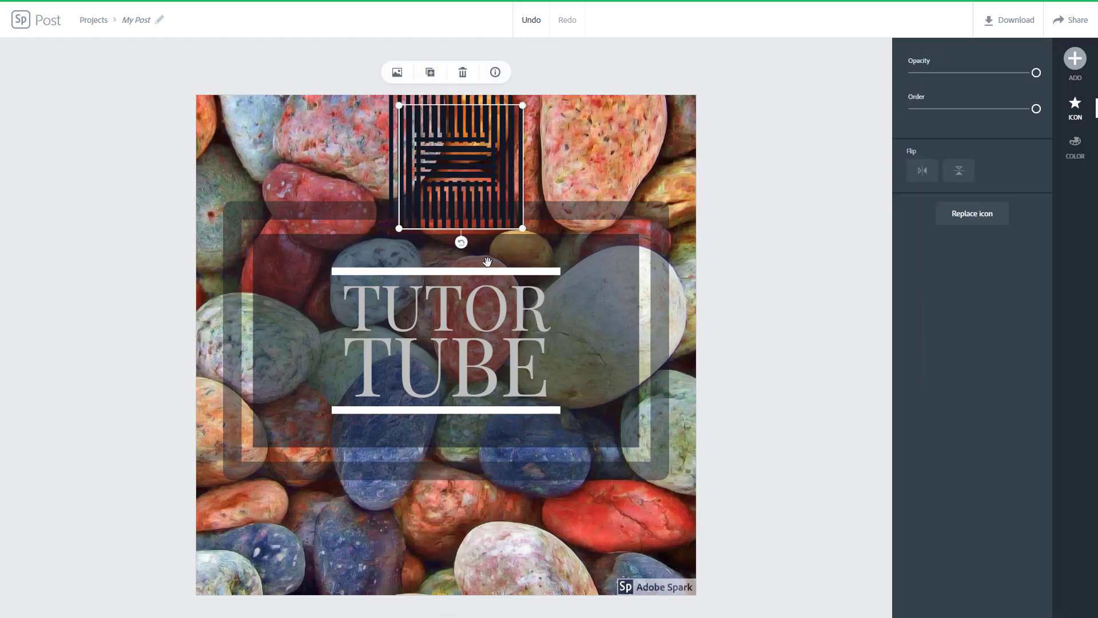
pyautogui.moveTo(492, 351); pyautogui.dragTo(470, 548)
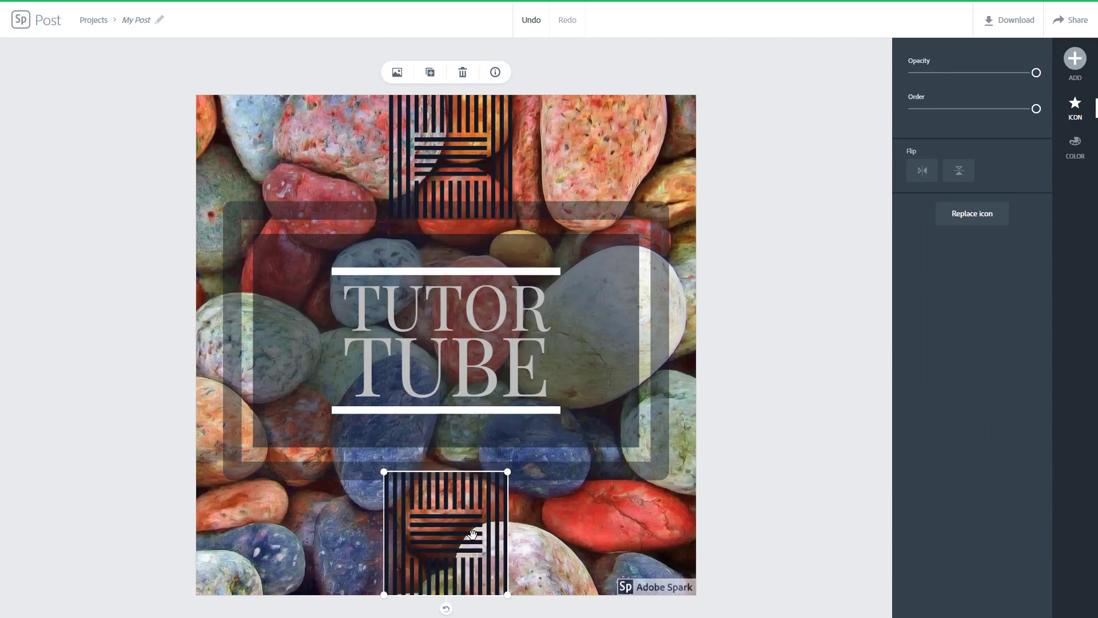
# Enlarge the dark frame around the title and shift it slightly left
pyautogui.click(581, 474)
pyautogui.moveTo(671, 480); pyautogui.dragTo(684, 502)
pyautogui.moveTo(675, 295); pyautogui.dragTo(671, 298)
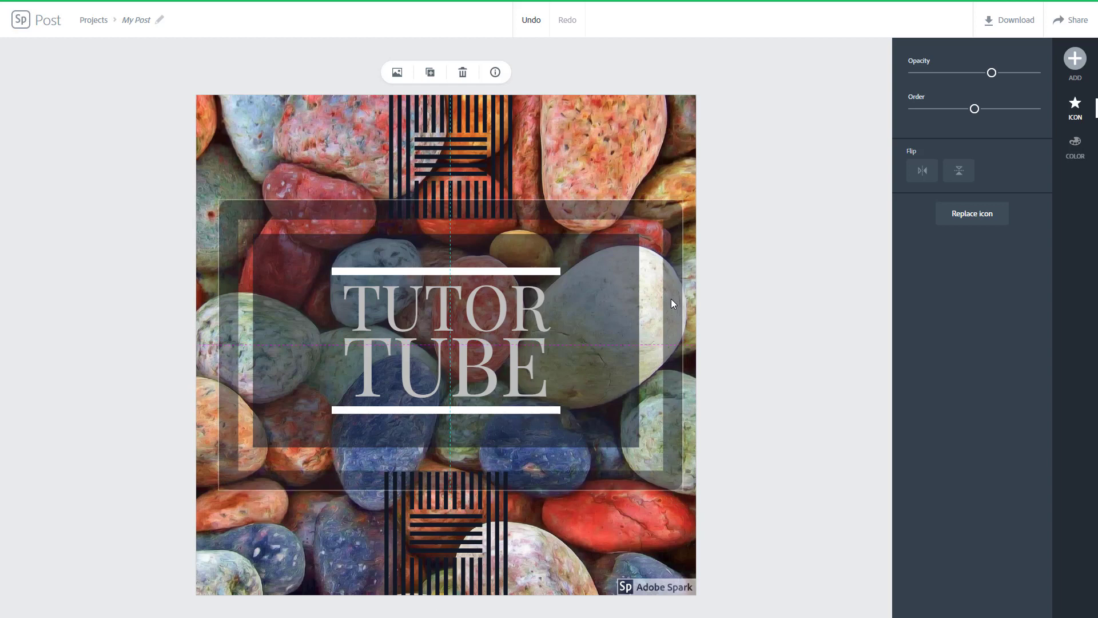
pyautogui.click(850, 314)
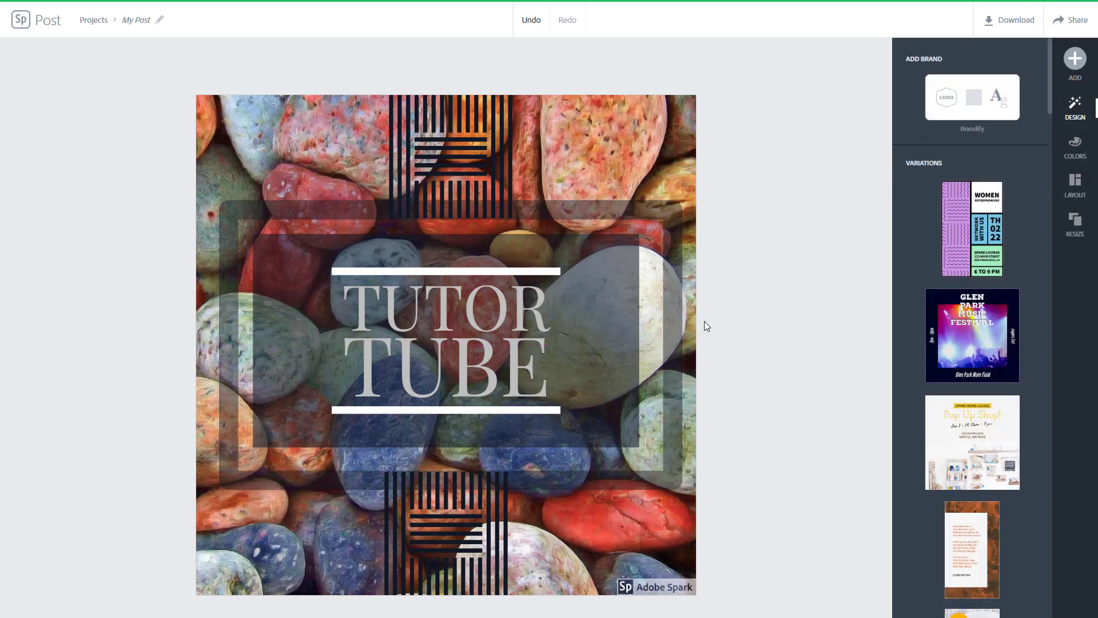
# Lower the opacity of the top and bottom striped icons to match
pyautogui.click(490, 135)
pyautogui.moveTo(1036, 72); pyautogui.dragTo(994, 76)
pyautogui.click(446, 532)
pyautogui.click(813, 240)
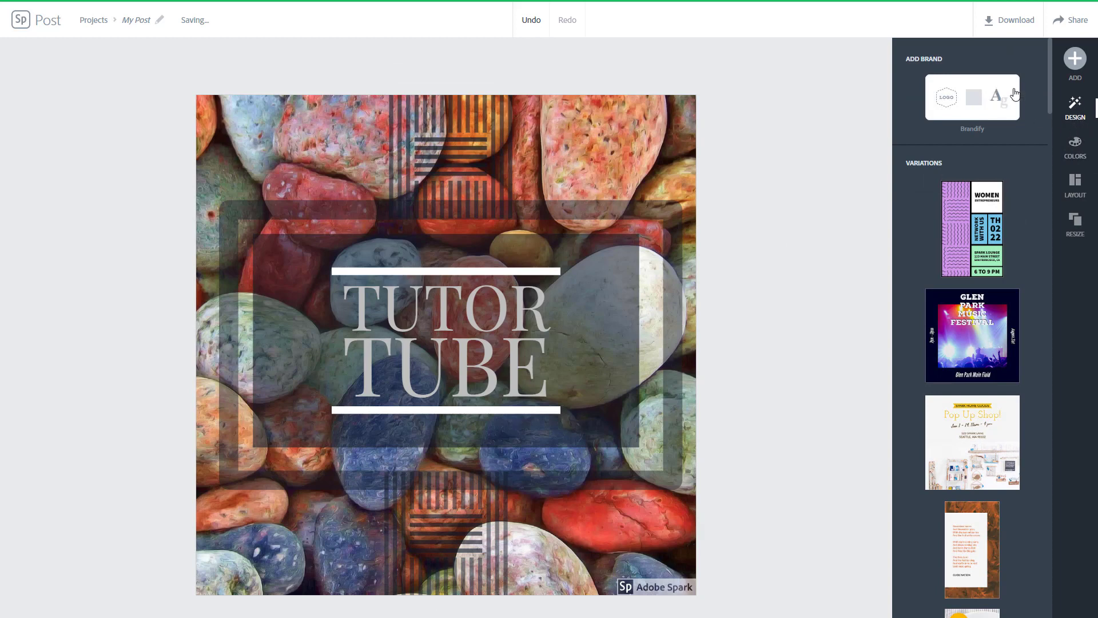
pyautogui.click(1071, 61)
# Add the Good Morning circle text template and shrink it into the top-left corner
pyautogui.click(912, 66)
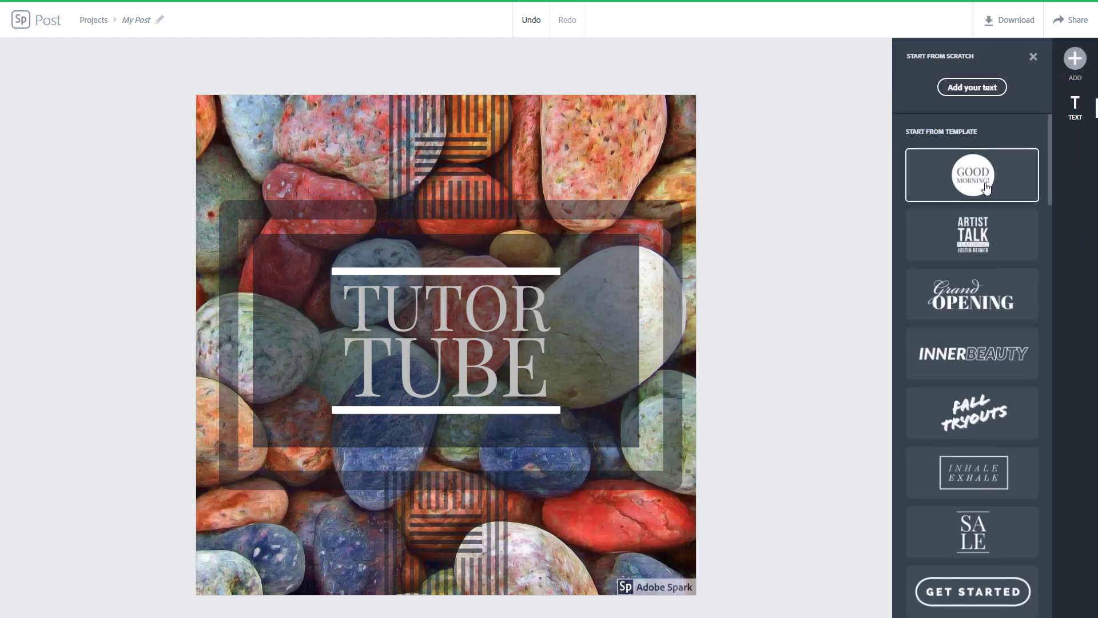
pyautogui.click(986, 187)
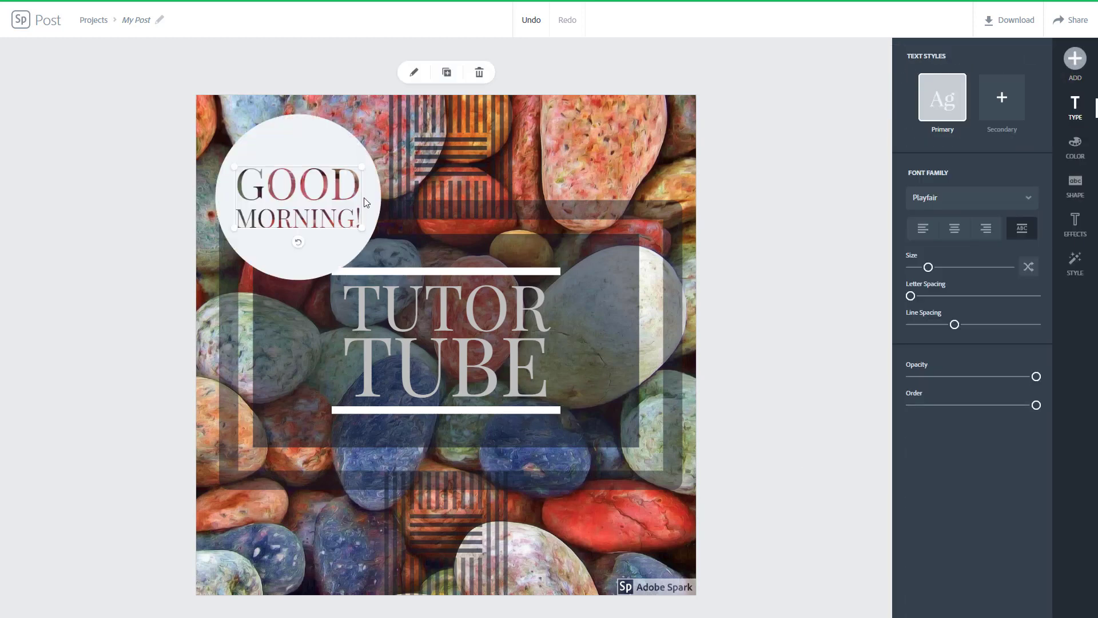
pyautogui.moveTo(362, 227); pyautogui.dragTo(234, 119)
# Change the badge text to 'Tutorial' and lower its opacity
pyautogui.doubleClick(234, 118)
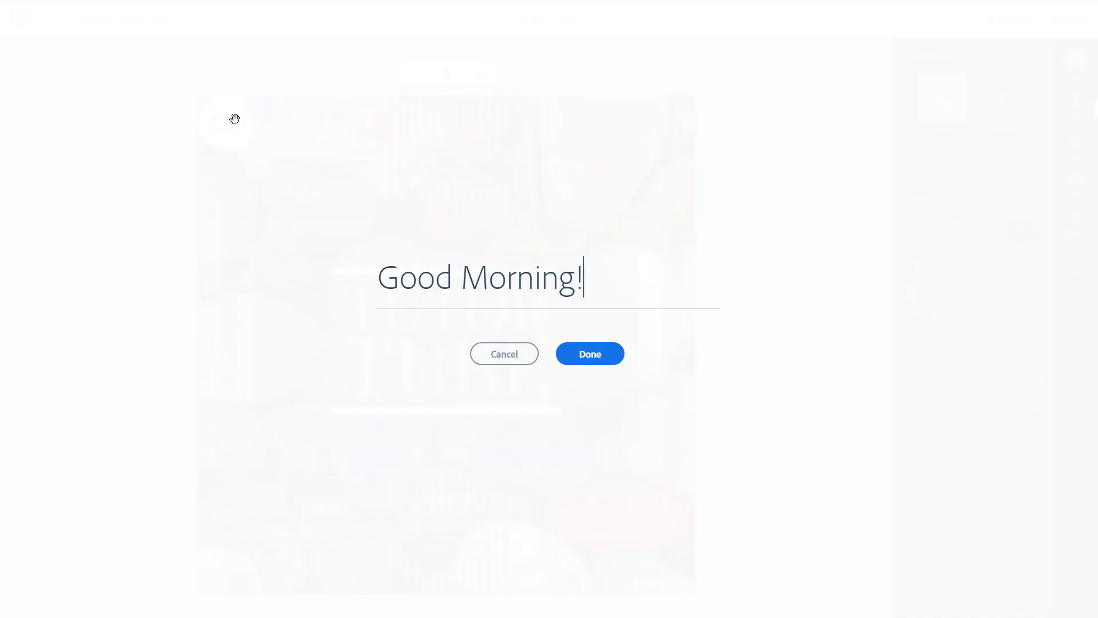
pyautogui.moveTo(573, 274); pyautogui.dragTo(277, 277)
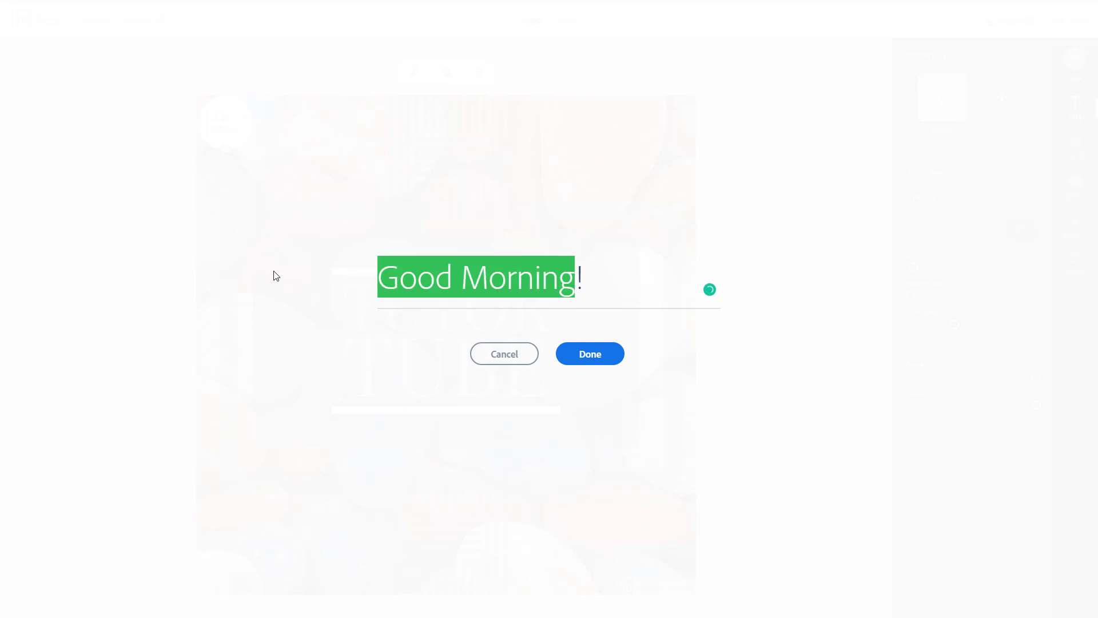
pyautogui.write('Tutorial!')
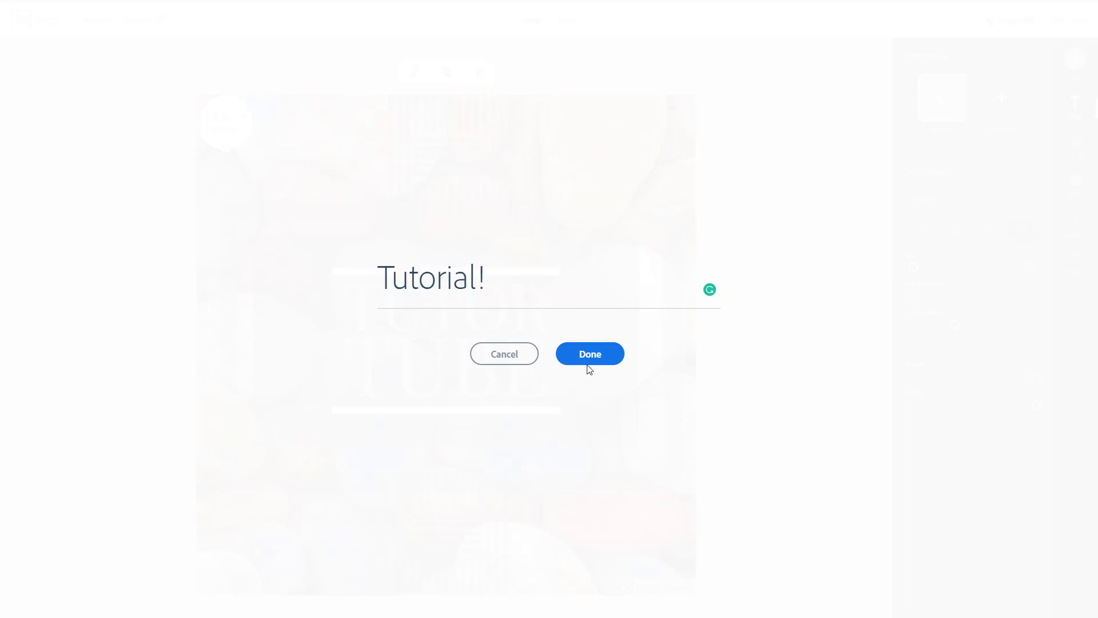
pyautogui.click(590, 357)
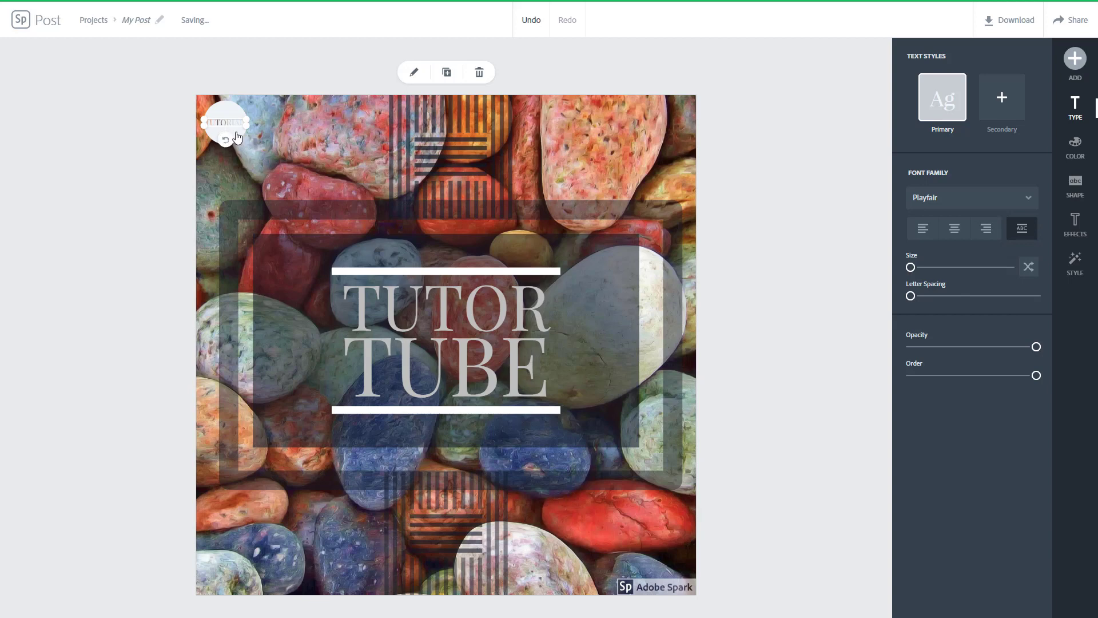
pyautogui.moveTo(1006, 350); pyautogui.dragTo(973, 353)
pyautogui.click(546, 207)
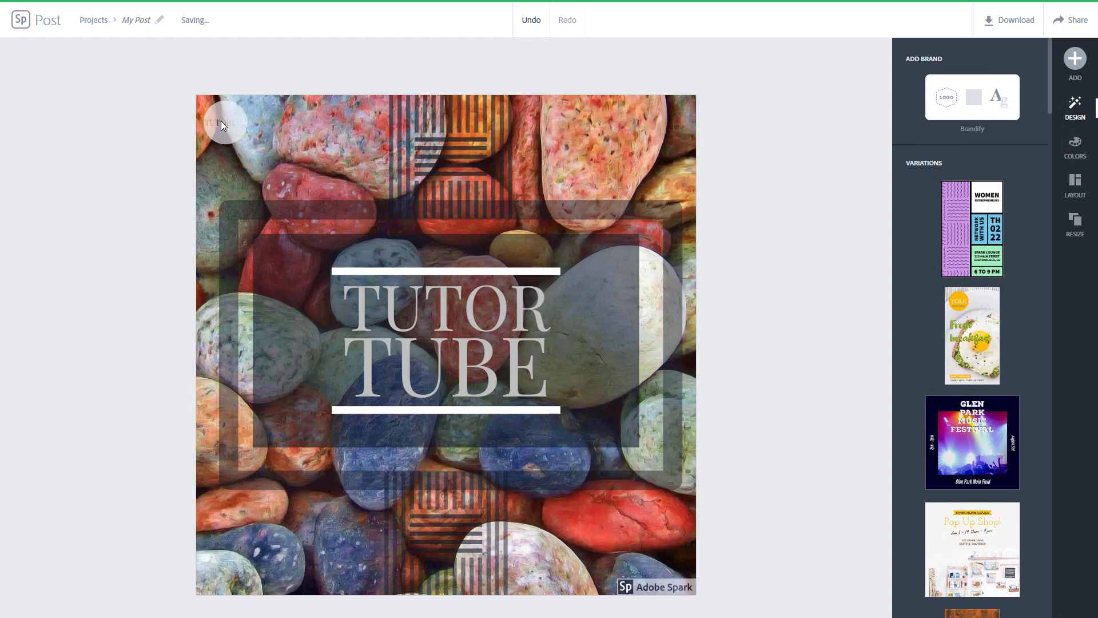
# Add the corner-bracket square icon from the rectangle results
pyautogui.click(1076, 58)
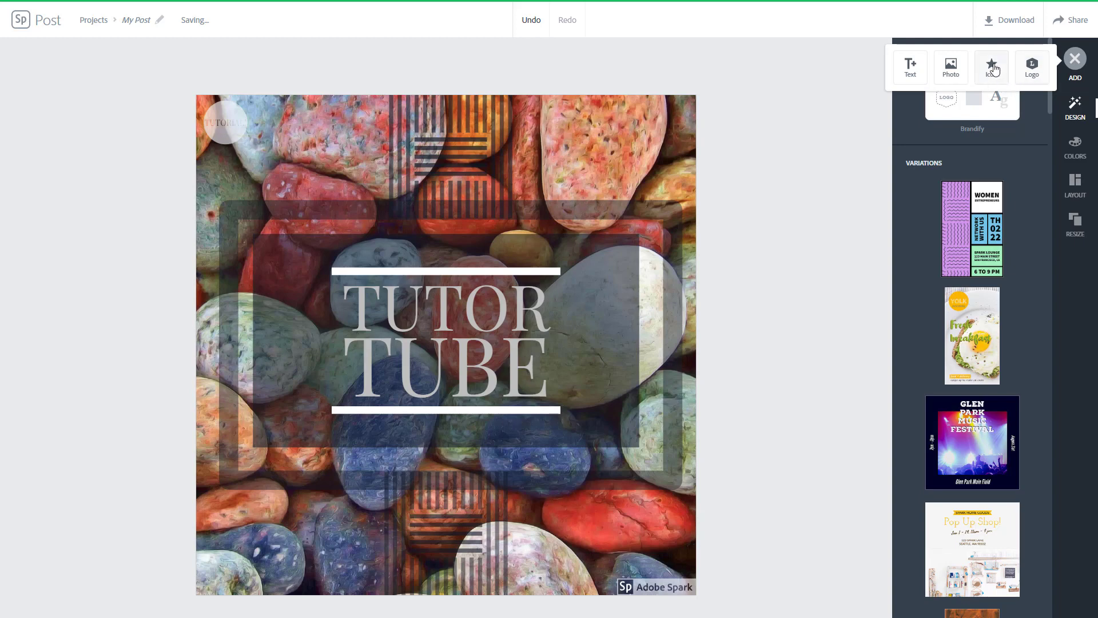
pyautogui.click(992, 67)
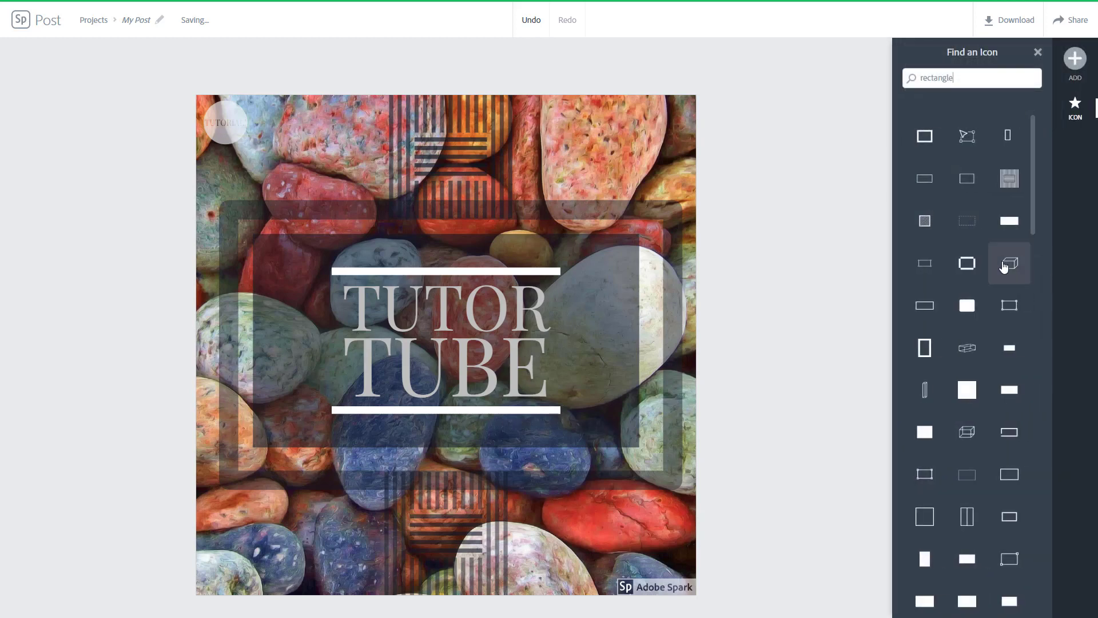
pyautogui.scroll(-1, 1007, 266)
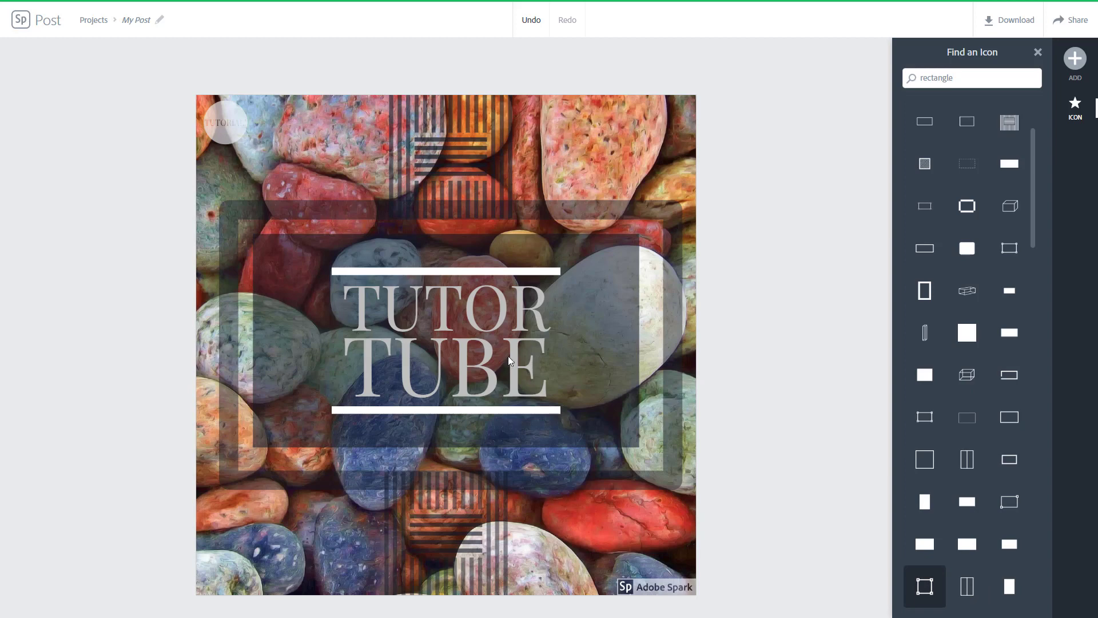
# Enlarge the corner frame, centre it over the title, and make it semi-transparent
pyautogui.moveTo(390, 456); pyautogui.dragTo(733, 270)
pyautogui.moveTo(625, 319); pyautogui.dragTo(613, 274)
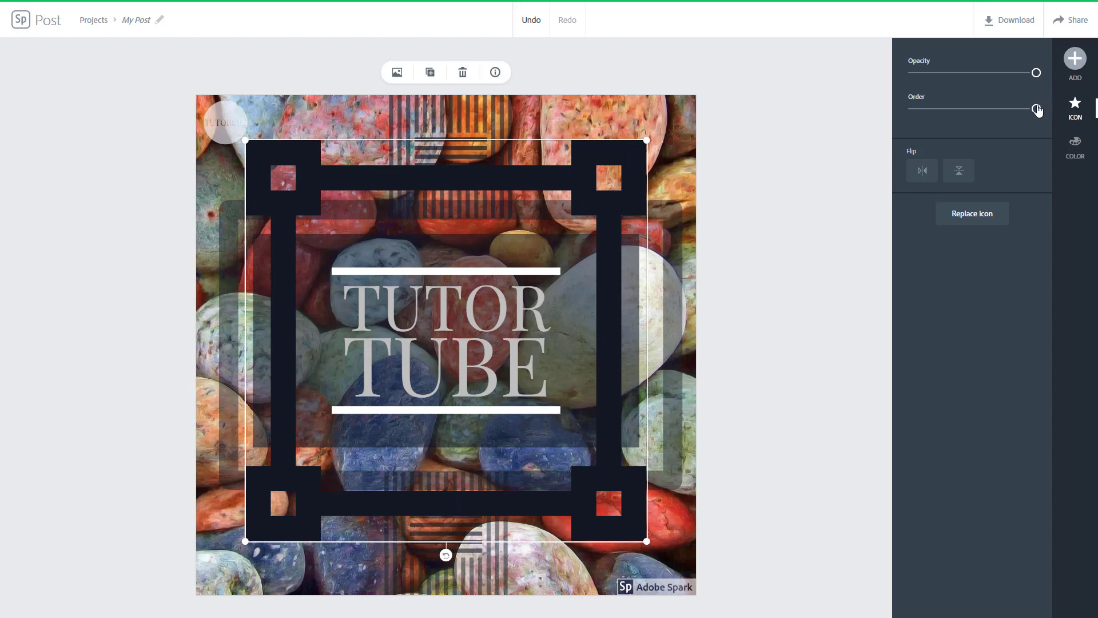
pyautogui.moveTo(1034, 74); pyautogui.dragTo(1009, 83)
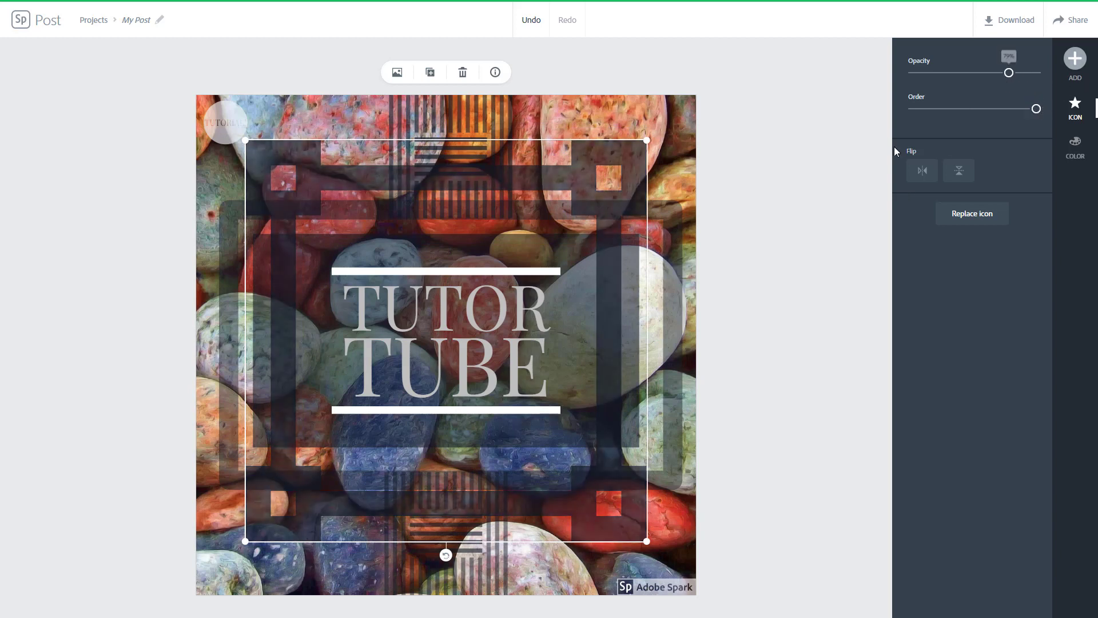
pyautogui.click(822, 209)
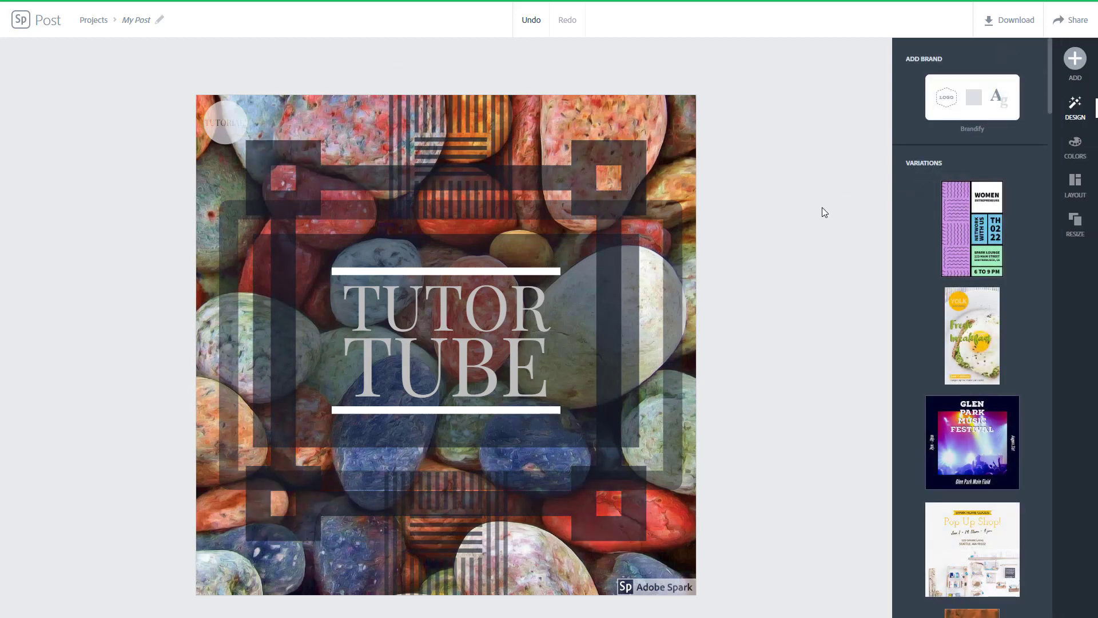